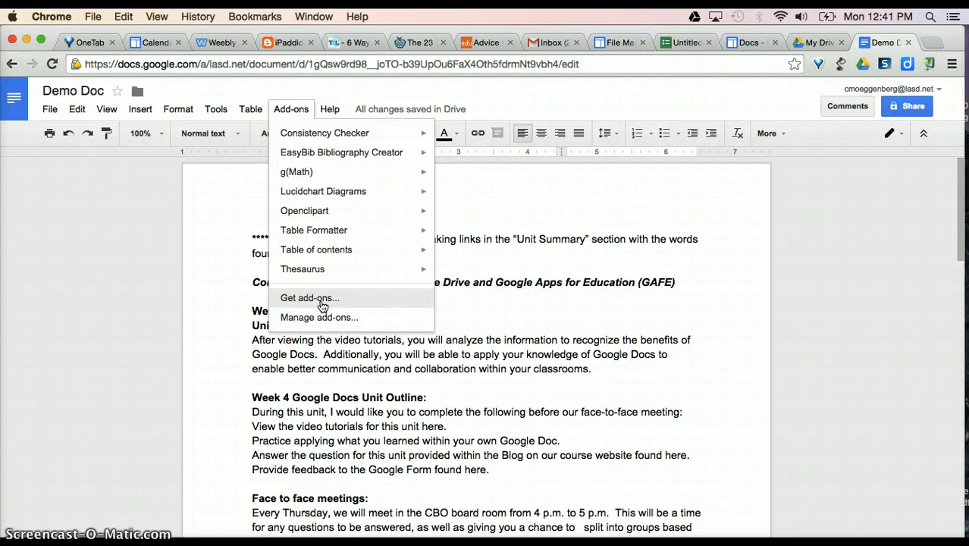
Browse the available add-ons and review the permissions requested by Merge by MailChimp without granting them.
left_click(322, 304)
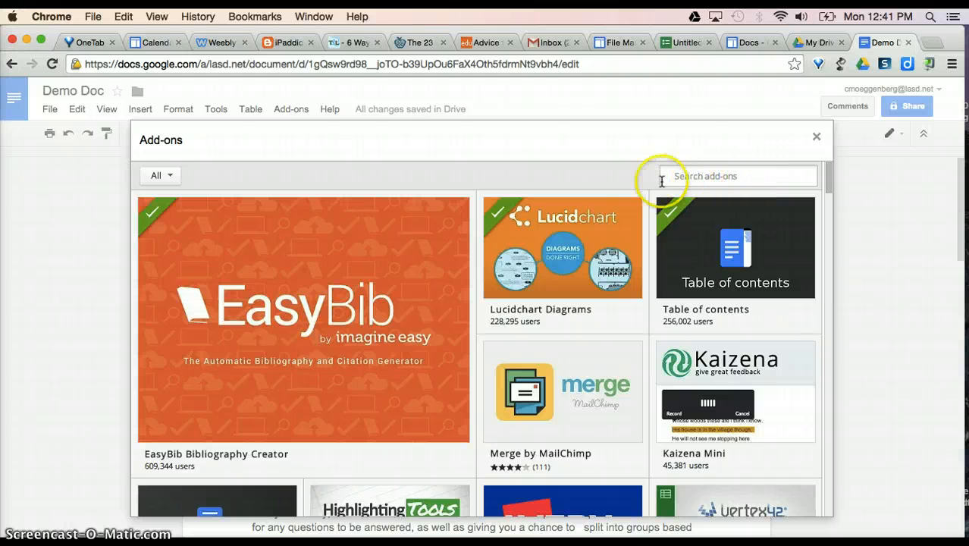
mouse_move(580, 288)
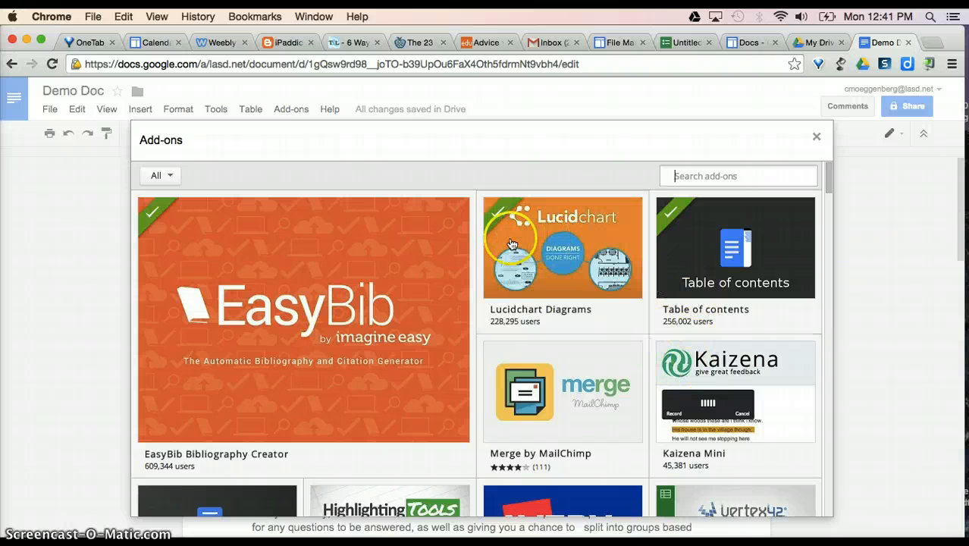
mouse_move(669, 225)
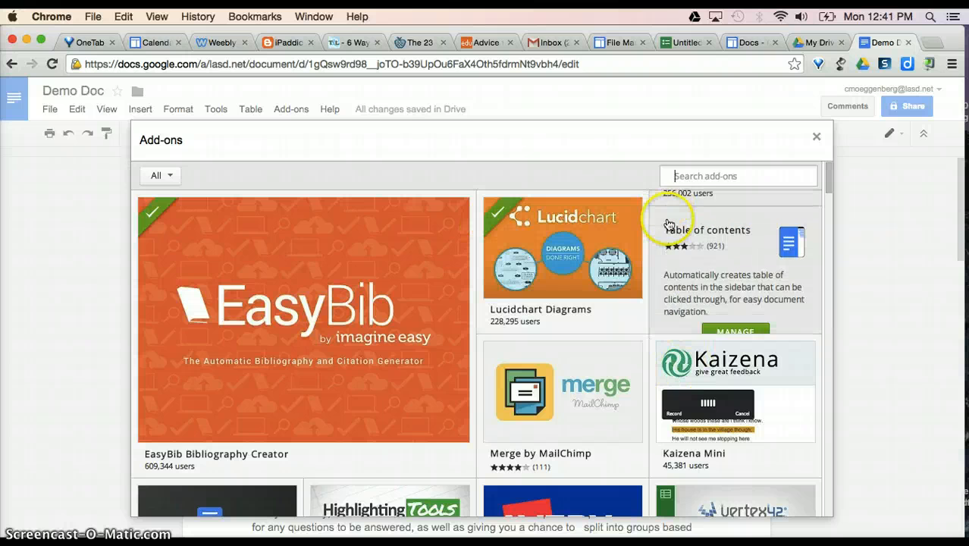
mouse_move(599, 362)
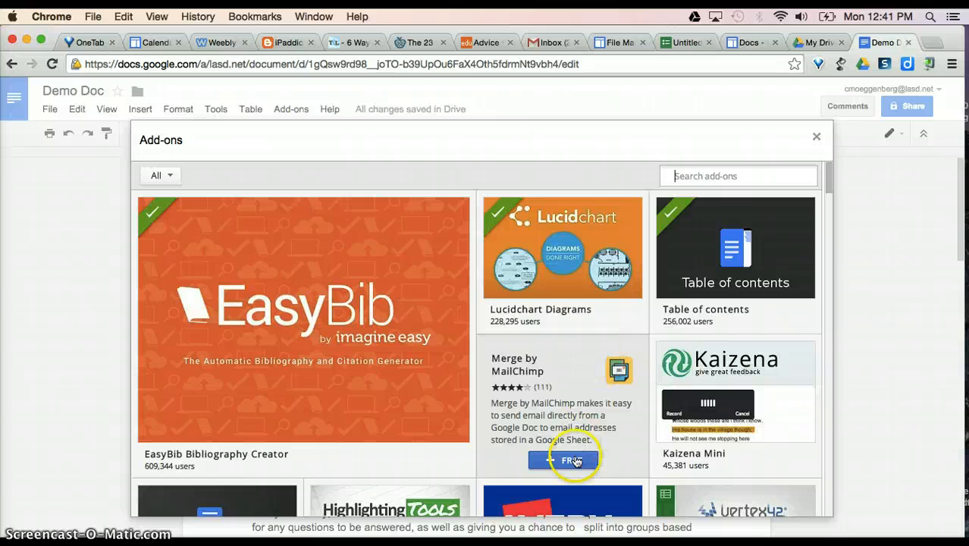
left_click(553, 461)
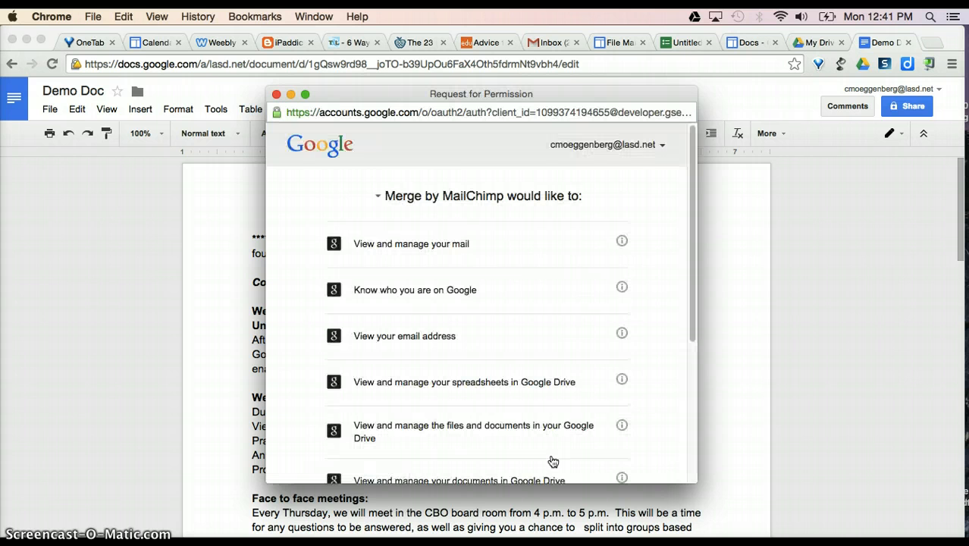
scroll(529, 349, "down", 5)
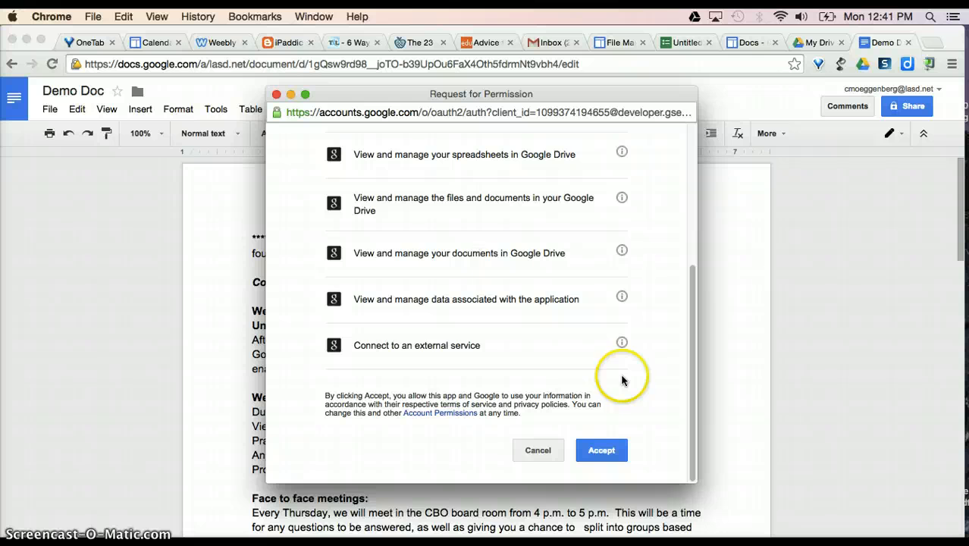
left_click(277, 94)
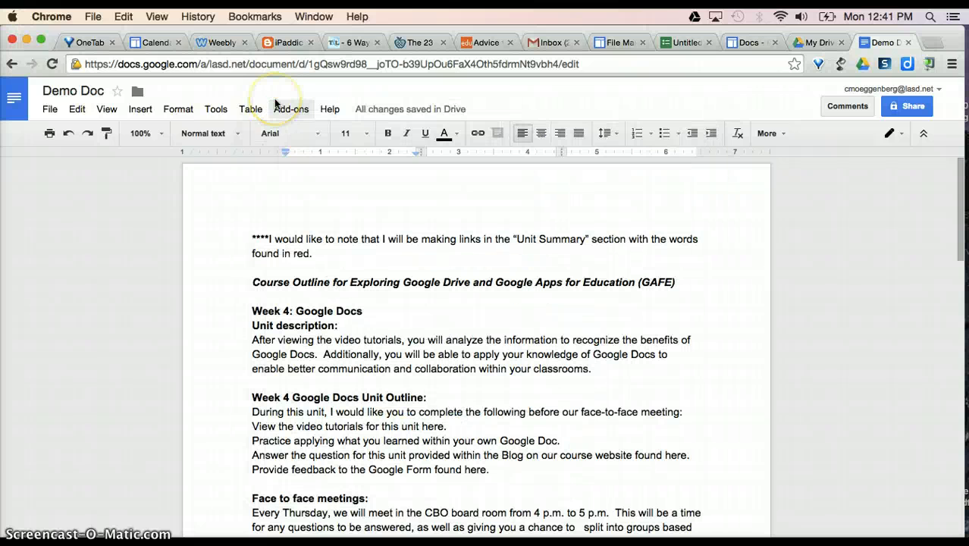
Open the bibliography manager of the EasyBib Bibliography Creator add-on and choose Website as the source type.
left_click(288, 111)
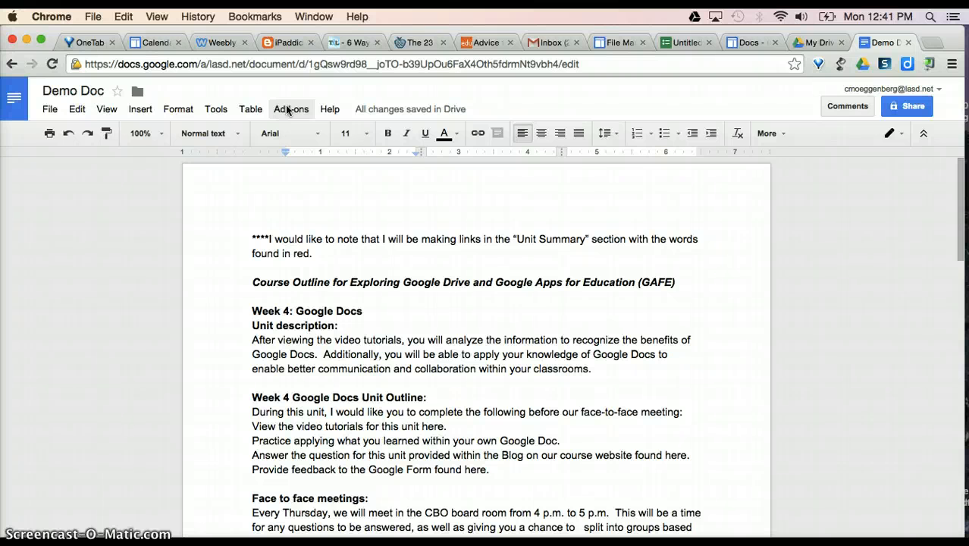
left_click(287, 111)
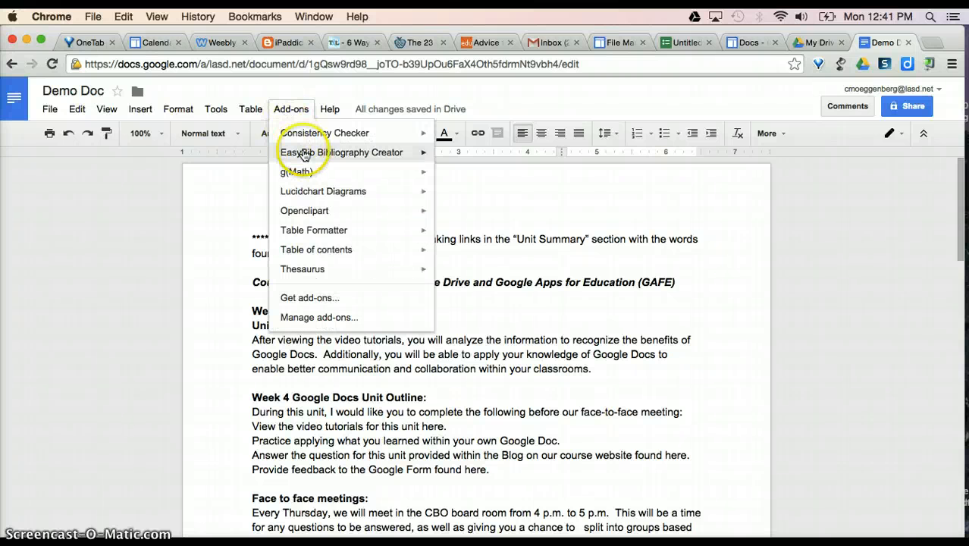
mouse_move(353, 154)
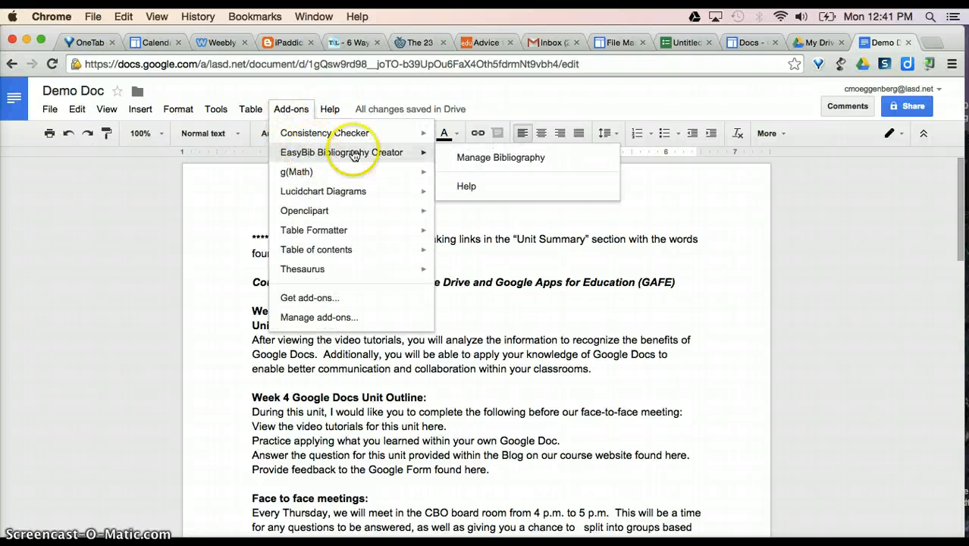
left_click(489, 159)
left_click(735, 206)
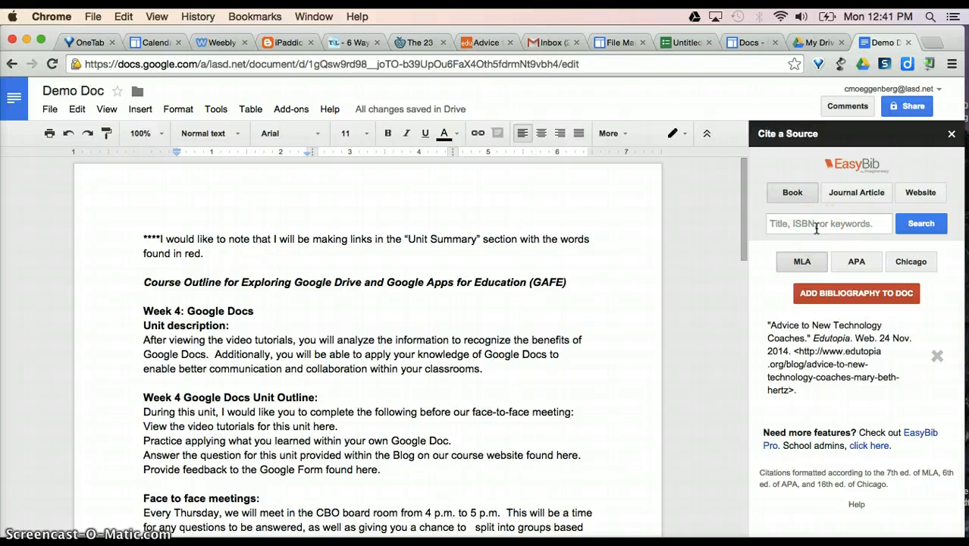
left_click(857, 196)
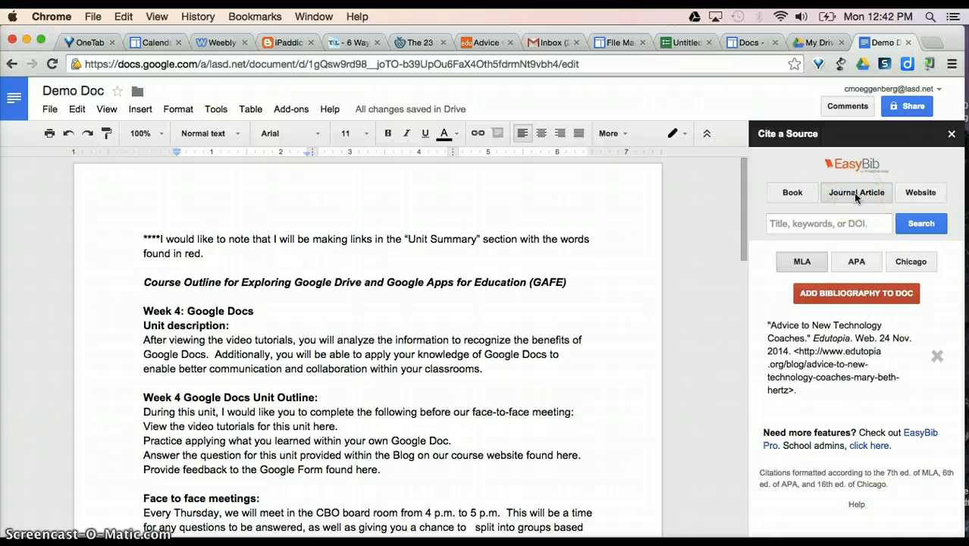
left_click(918, 193)
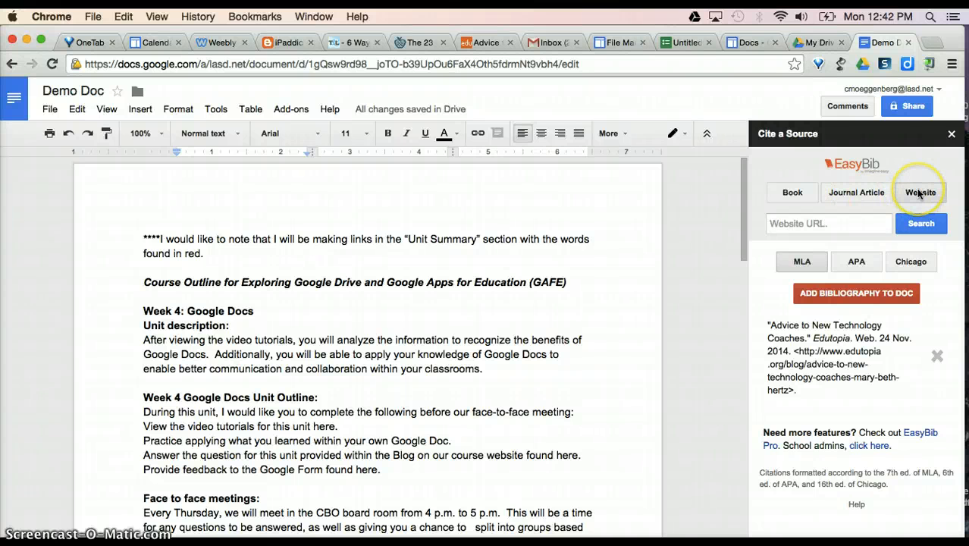
Copy the web address of Edutopia's "Advice to New Technology Coaches" article and add it as a website citation in EasyBib.
left_click(479, 44)
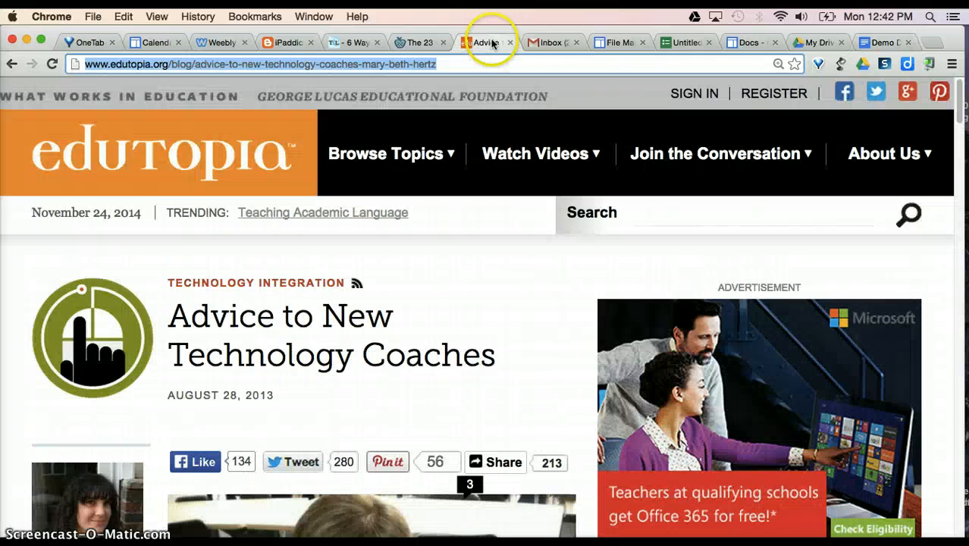
key("super+c")
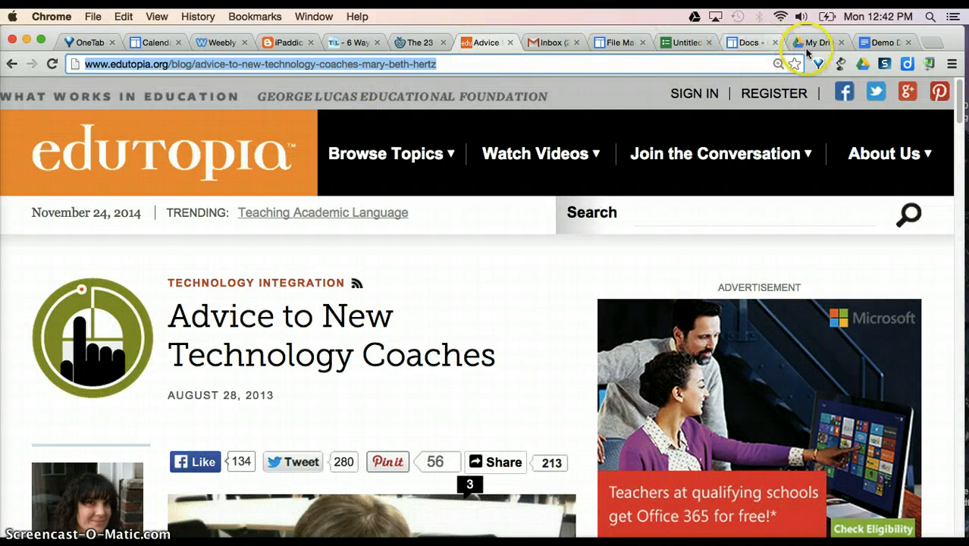
left_click(873, 43)
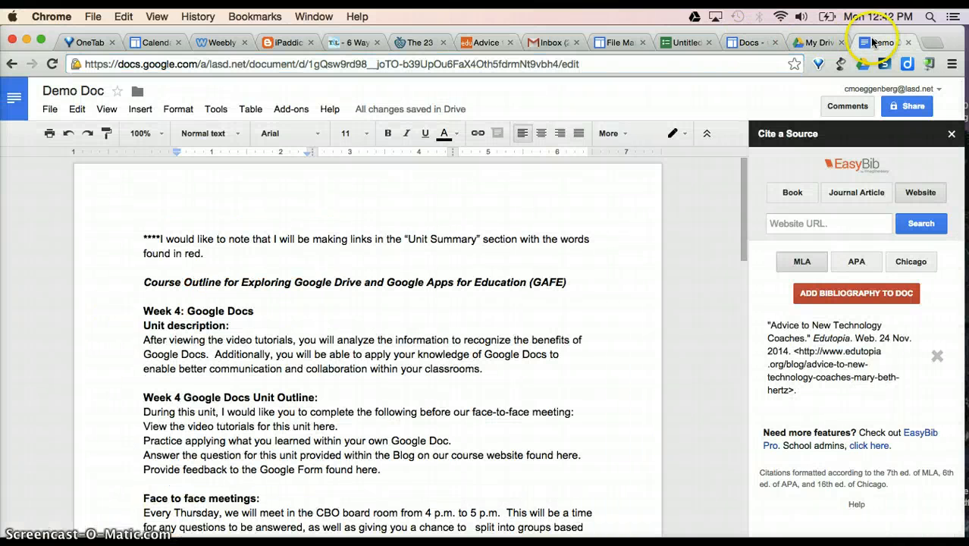
left_click(797, 223)
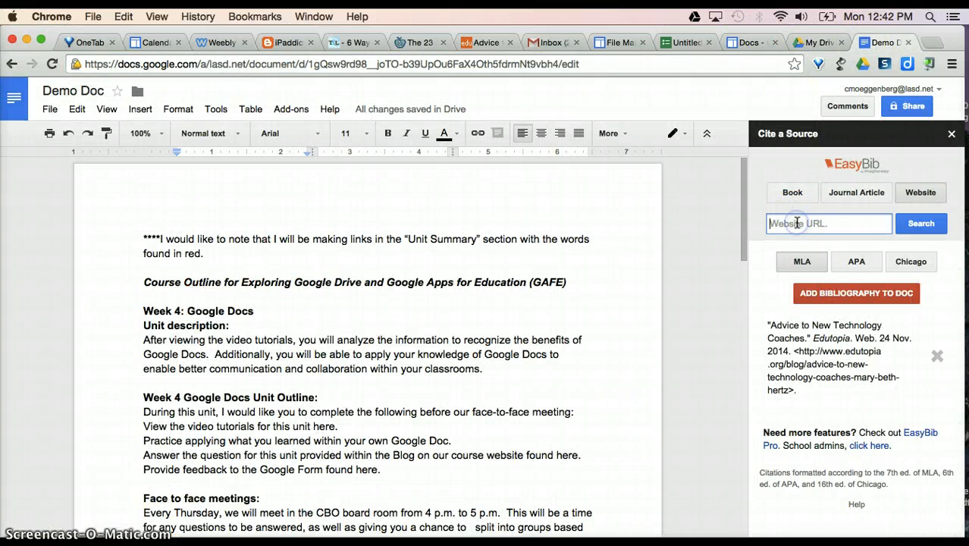
key("super+v")
left_click(921, 223)
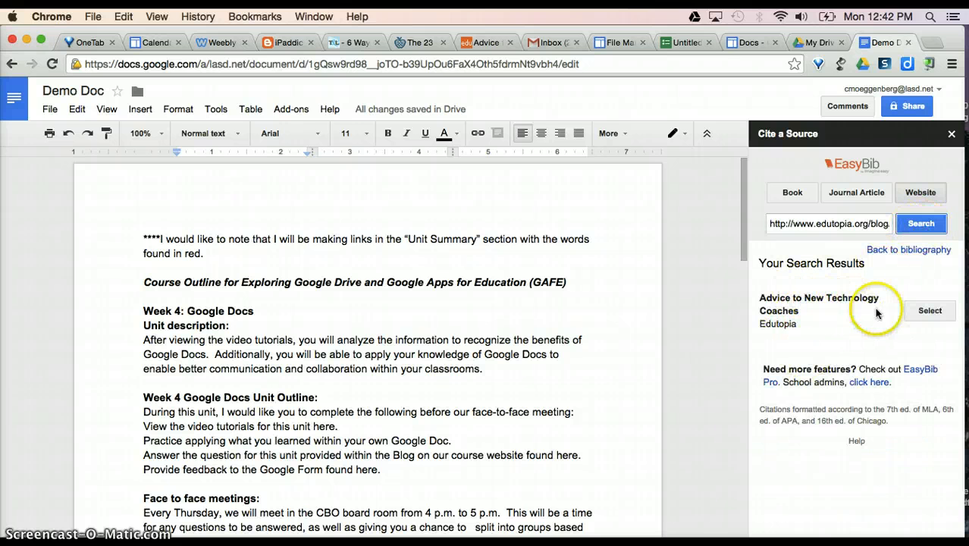
left_click(927, 312)
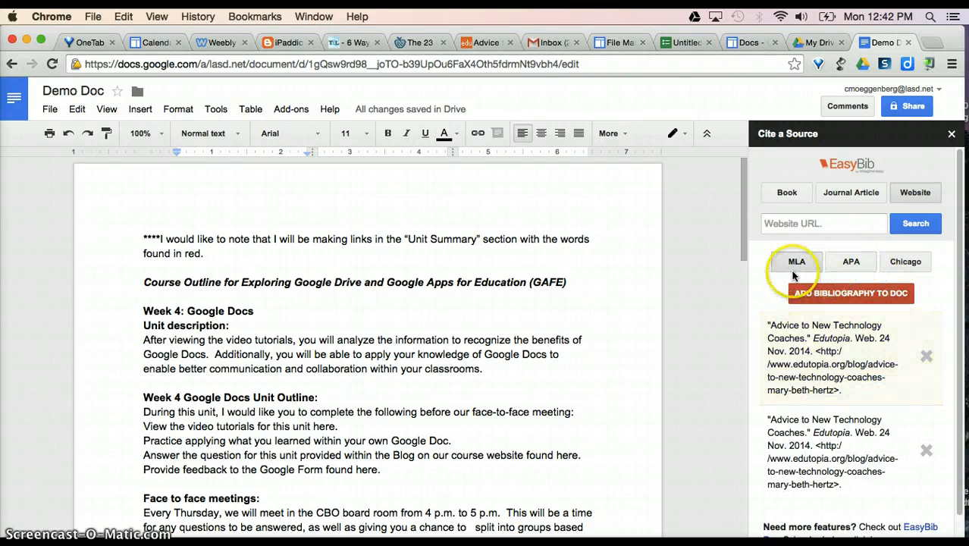
Clear the citation list and cite the copied Edutopia article again as a website source in APA style.
left_click(851, 265)
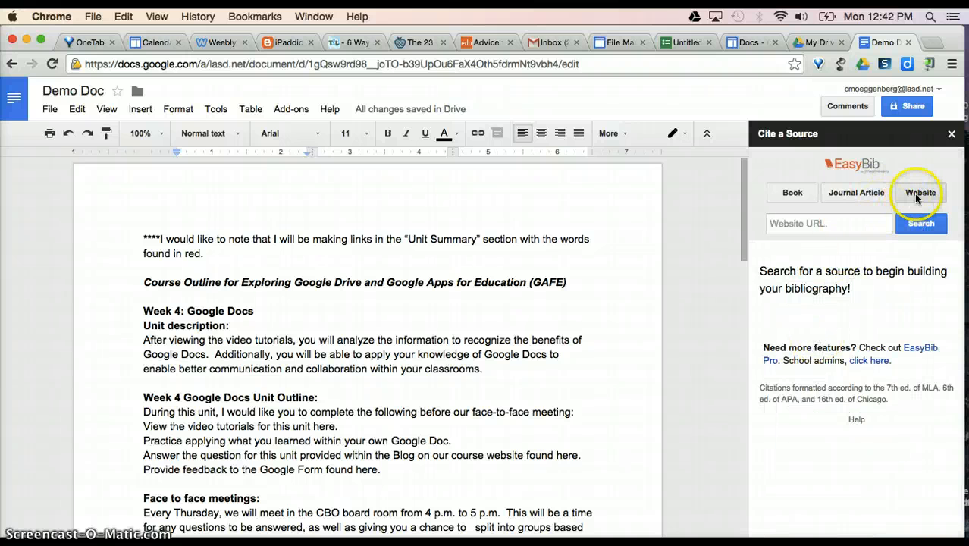
left_click(859, 223)
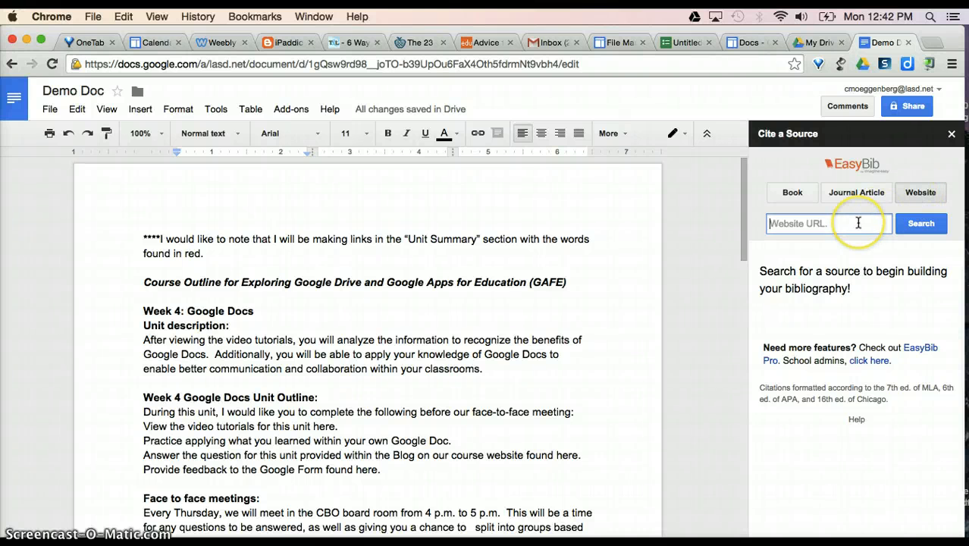
key("super+v")
left_click(920, 224)
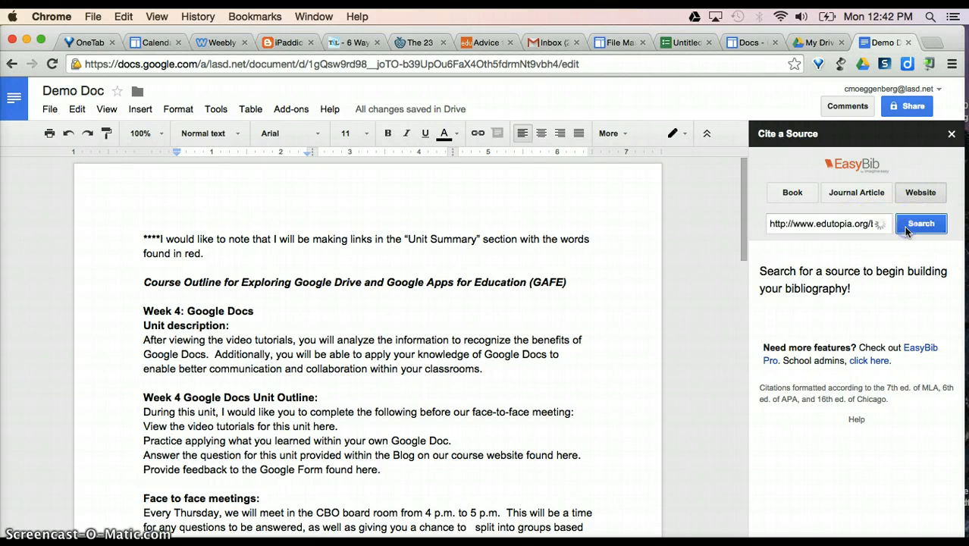
left_click(932, 311)
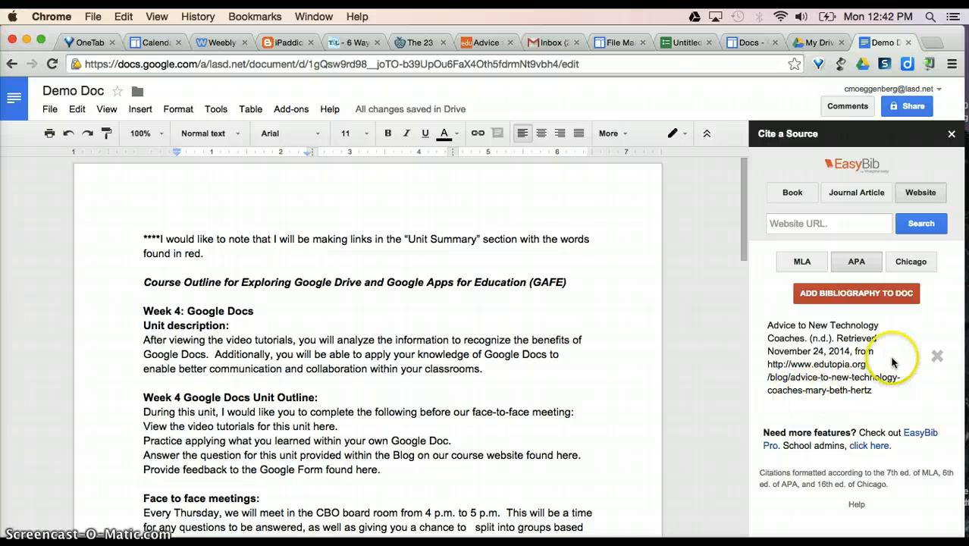
Add the APA bibliography to the document and check the References section below the table.
left_click(855, 296)
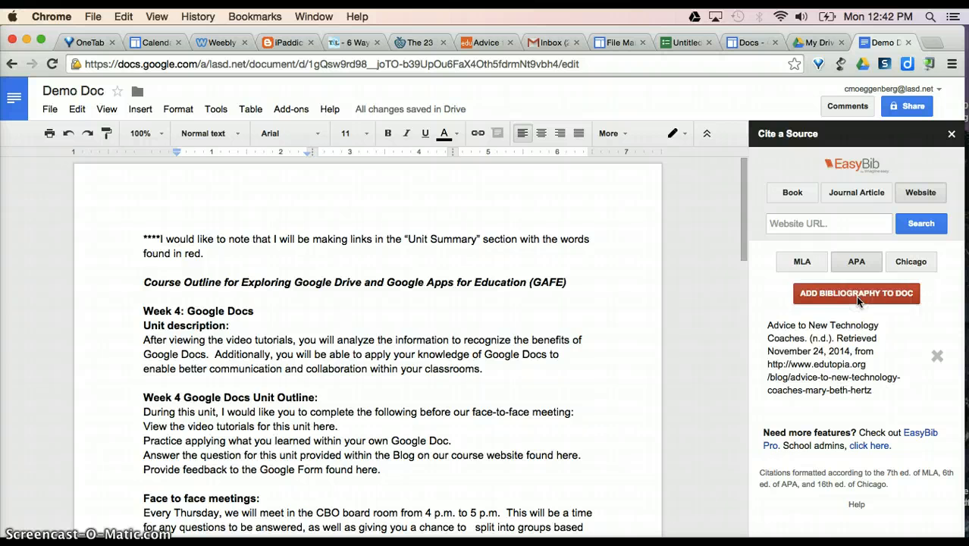
scroll(541, 357, "down", 5)
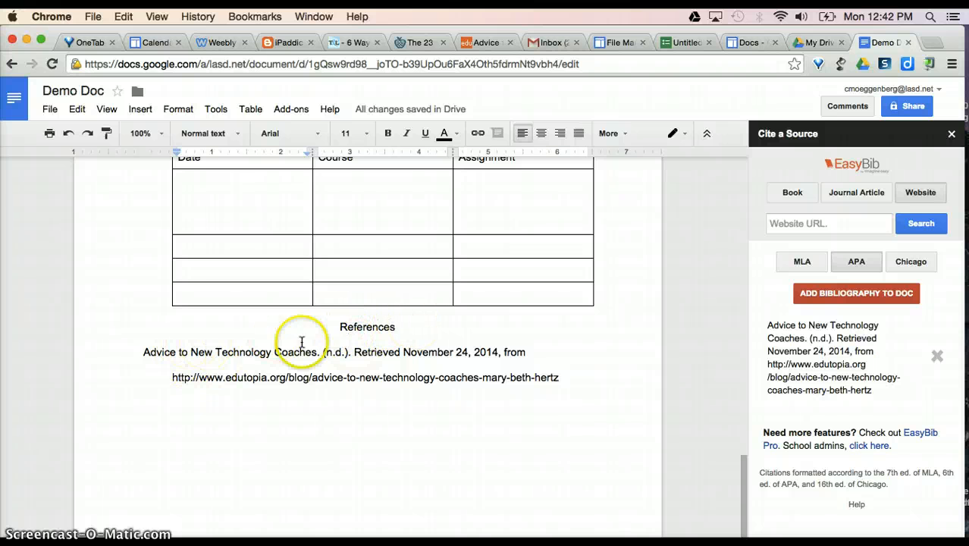
left_click(325, 314)
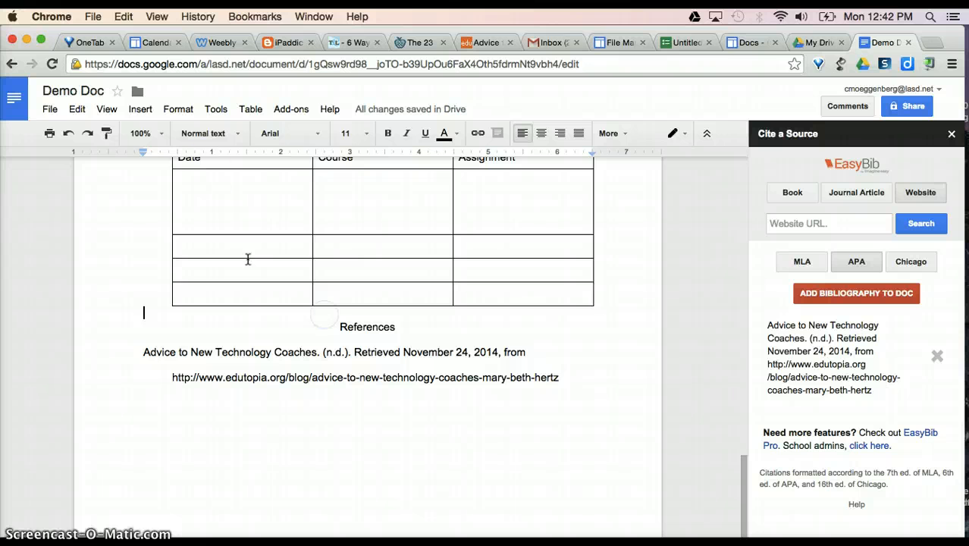
left_click(141, 110)
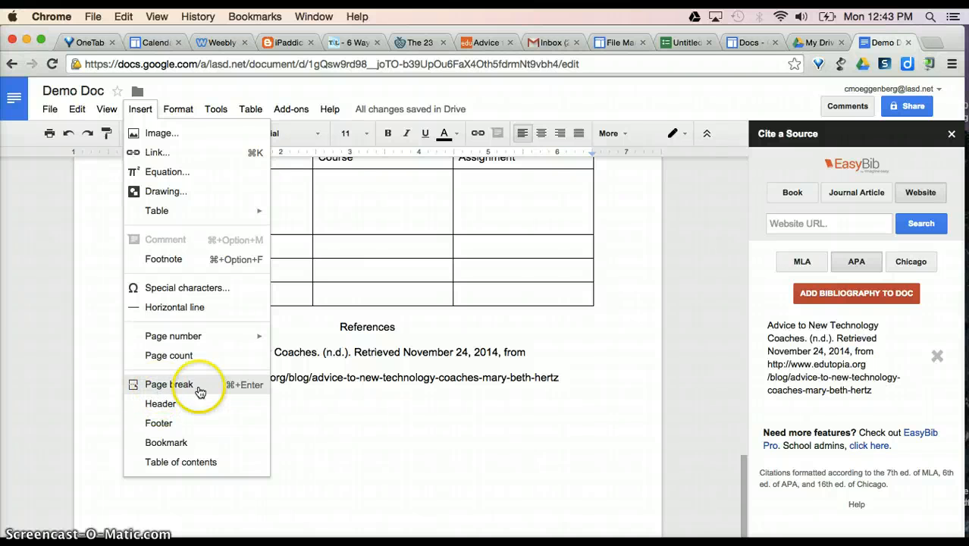
left_click(326, 402)
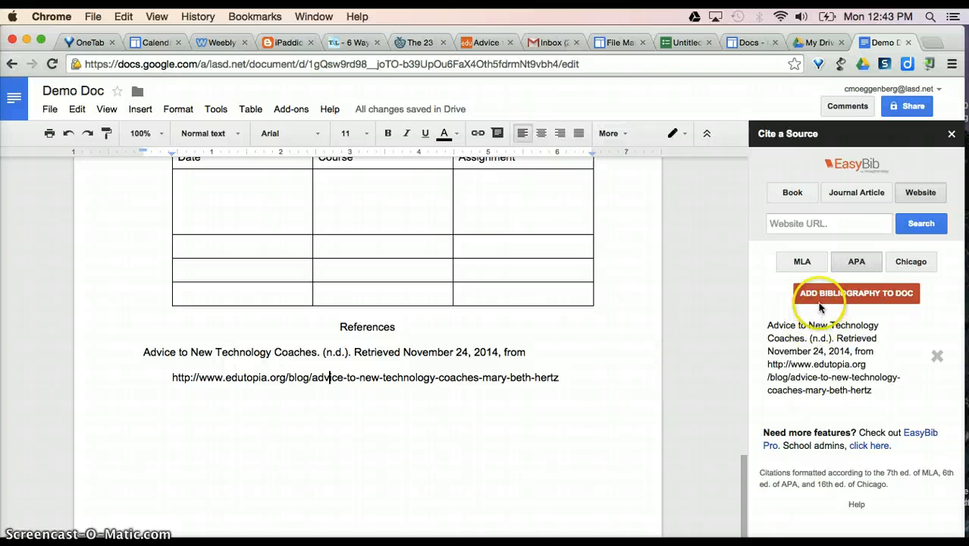
Replace the References section below the table with the bibliography in MLA style.
left_click(804, 262)
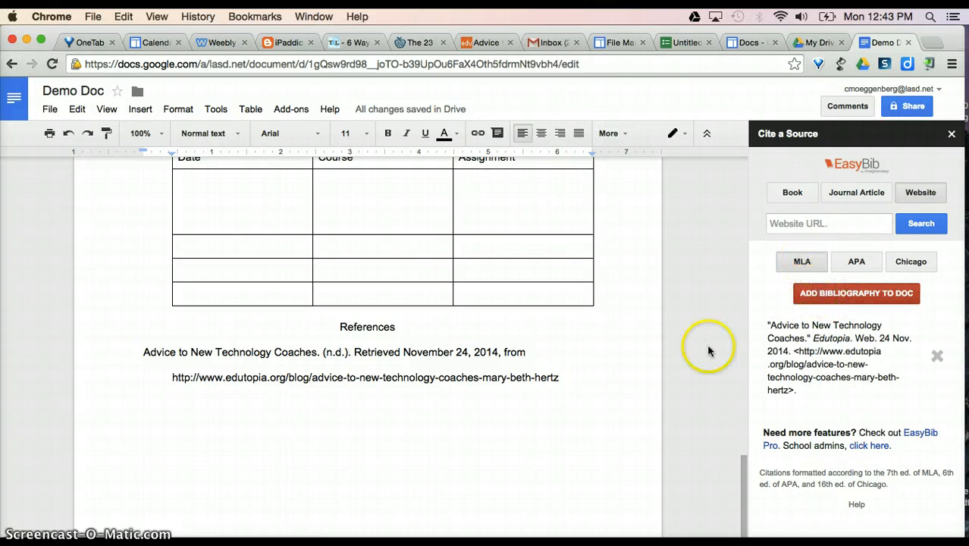
left_click_drag(562, 382, 291, 309)
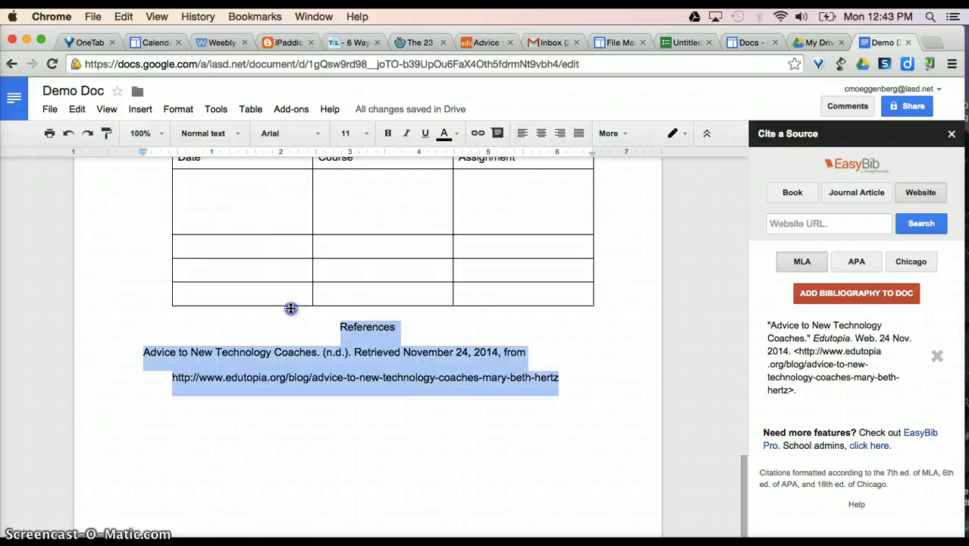
left_click(291, 310)
left_click_drag(561, 375, 346, 318)
key("BackSpace")
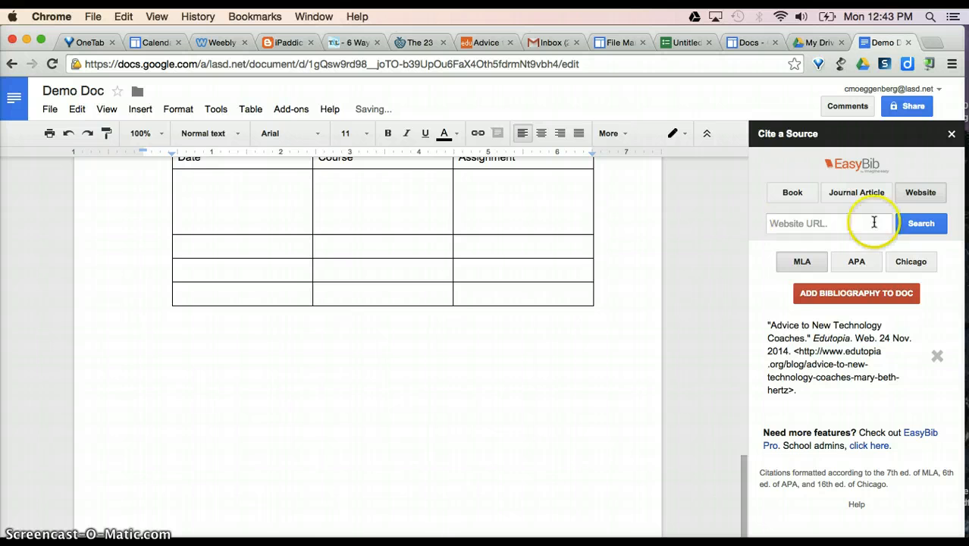
left_click(828, 297)
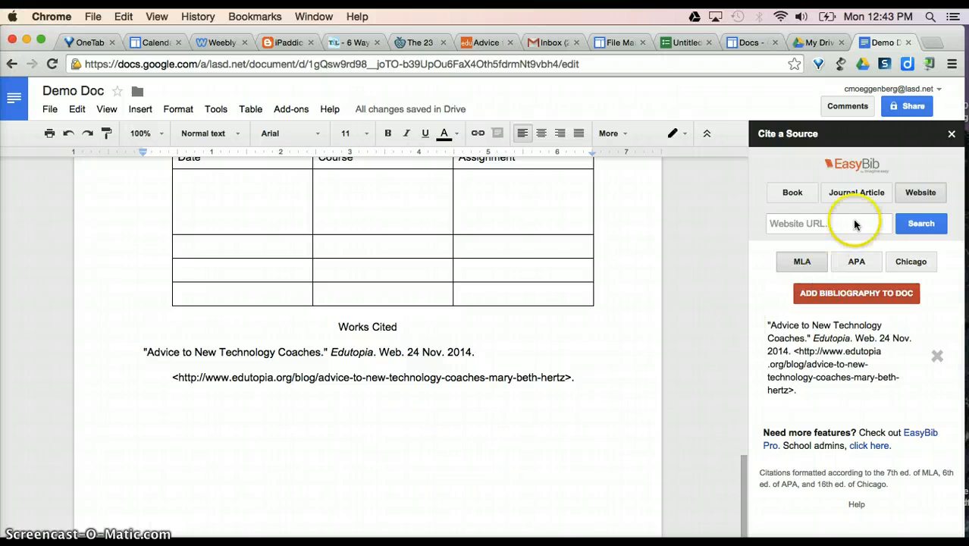
Copy the iPaddiction blog's web address and add it as a second website citation in EasyBib.
left_click(294, 42)
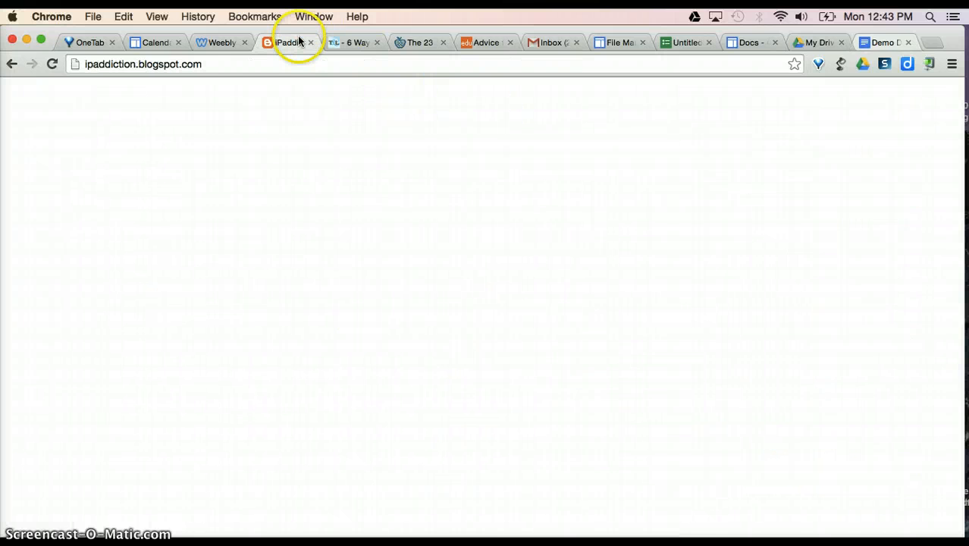
left_click(230, 64)
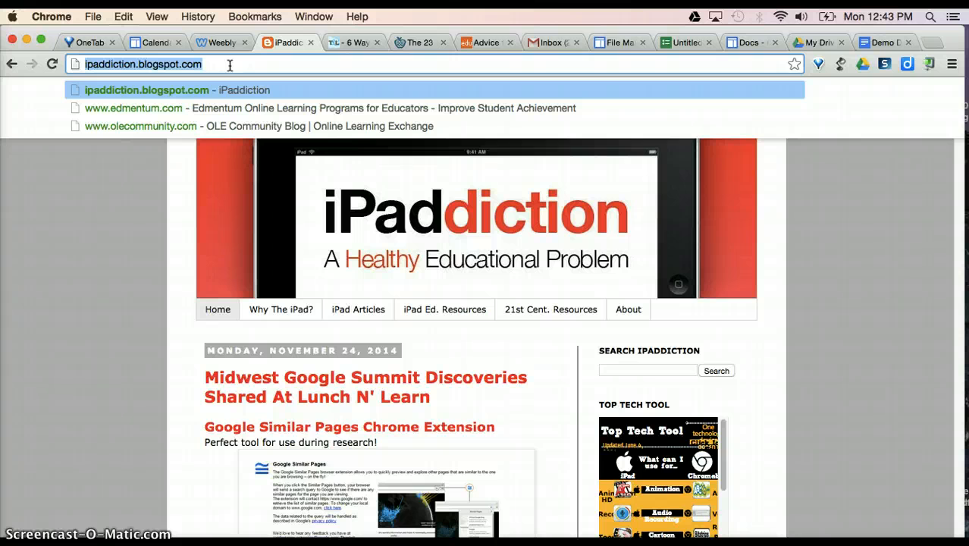
left_click(870, 43)
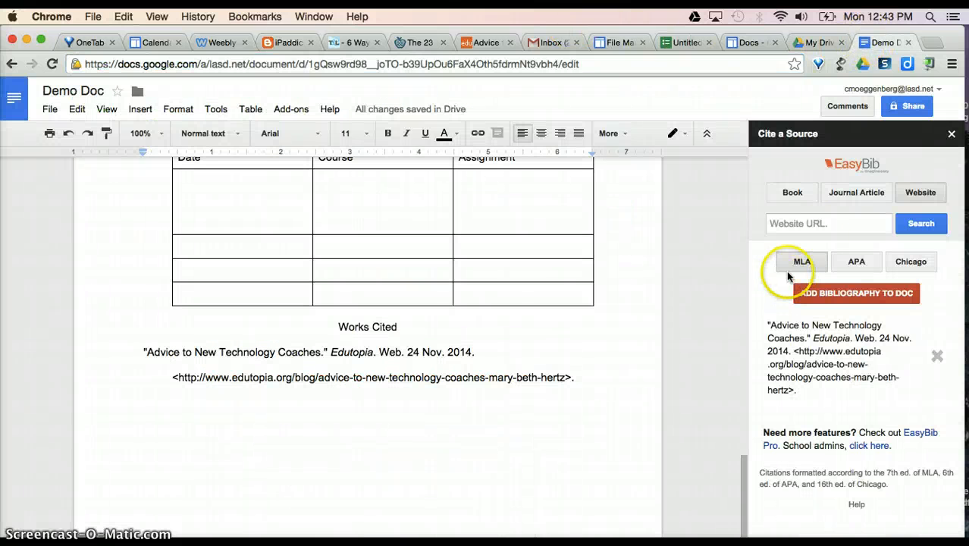
left_click(823, 226)
key("super+v")
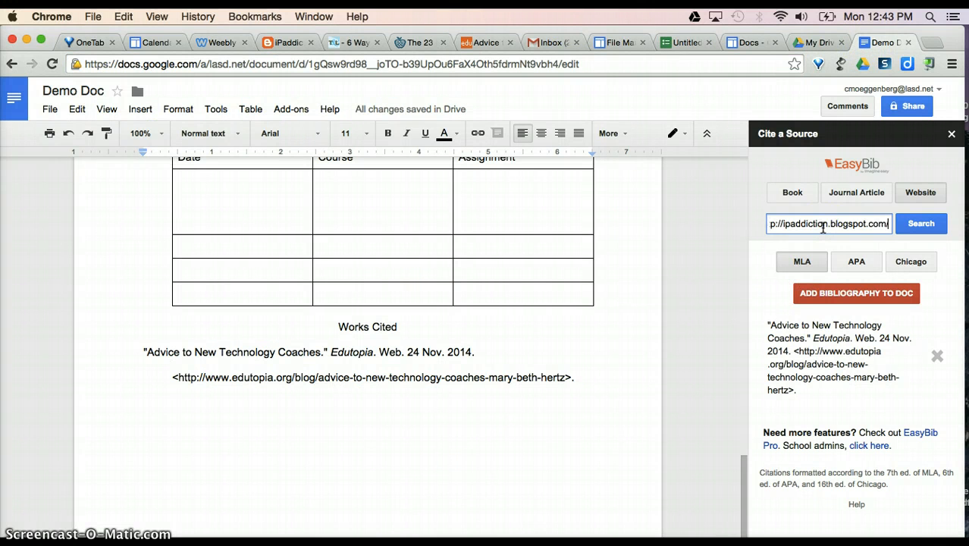
left_click(911, 224)
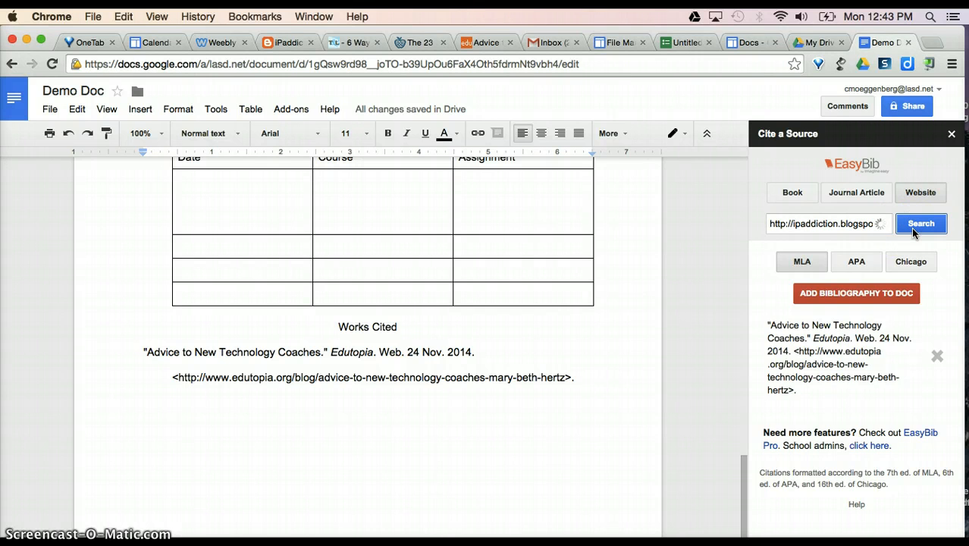
left_click(925, 311)
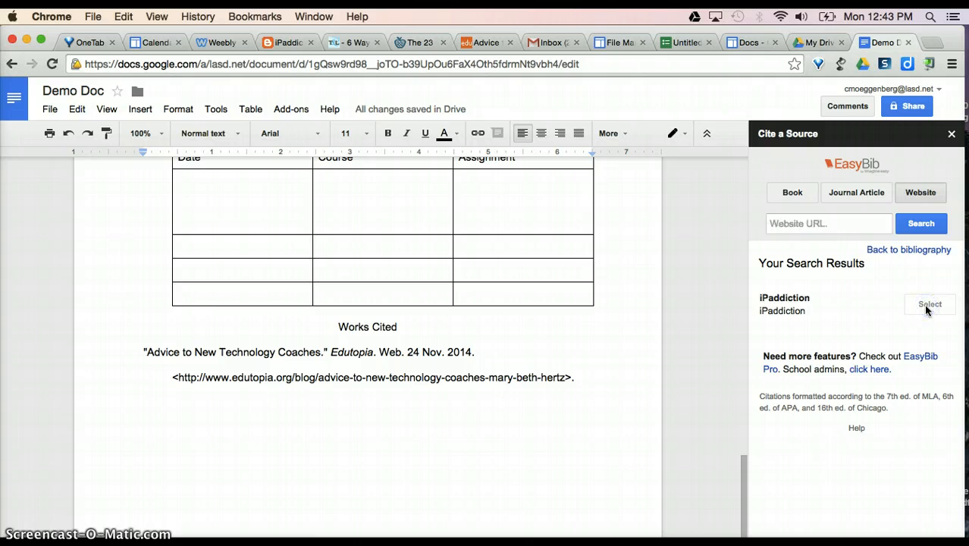
Add the updated MLA bibliography to the document and close the EasyBib citation tool.
left_click(871, 300)
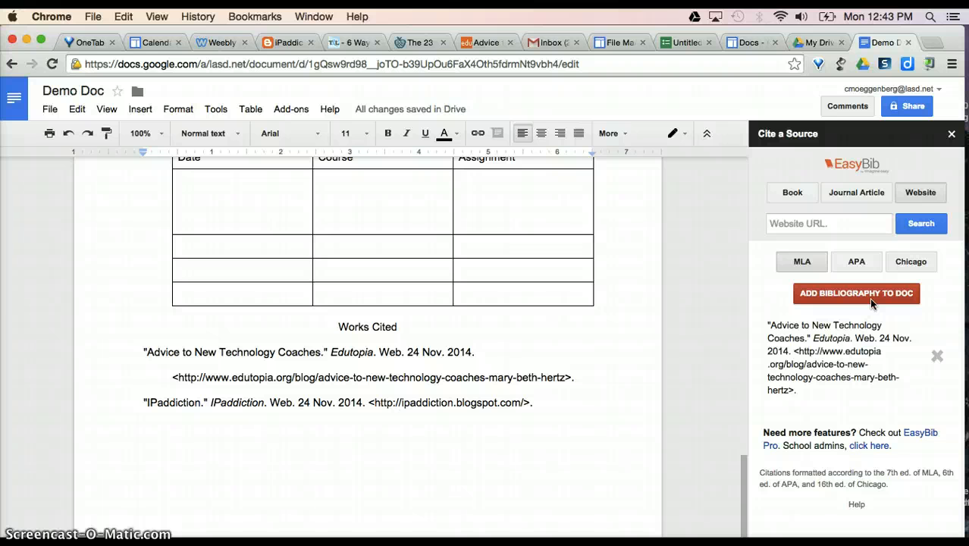
left_click(508, 421)
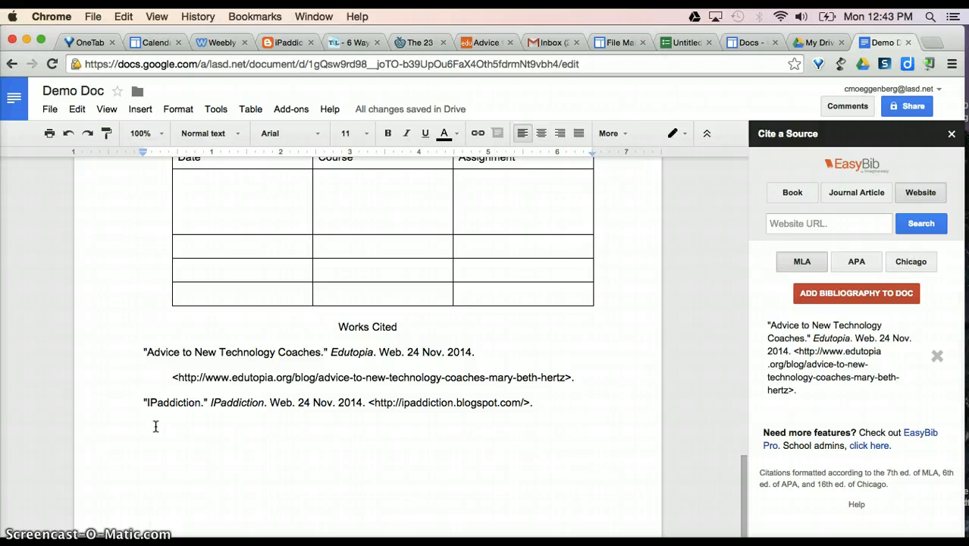
left_click(952, 134)
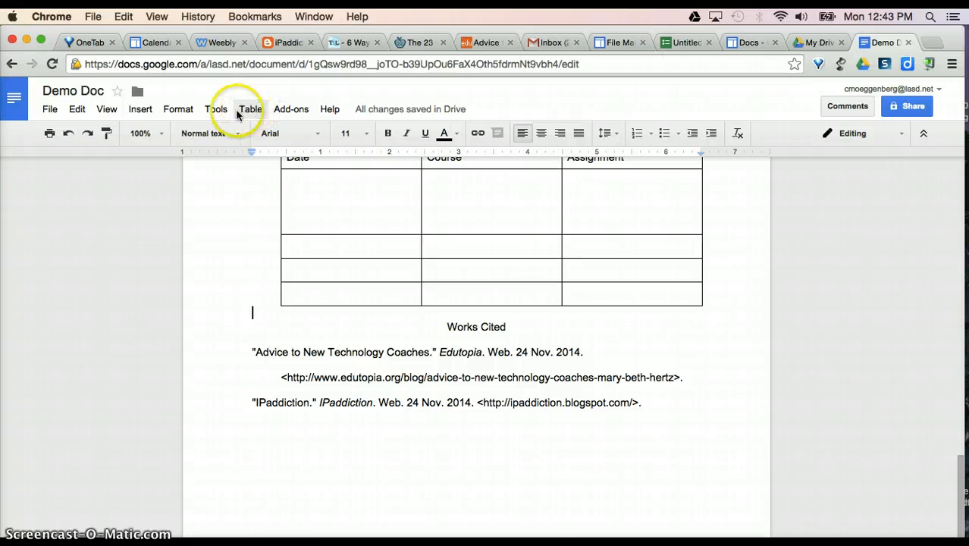
Open g(Math)'s math expression creator and look through its prebuilt formatting and symbol expressions.
left_click(291, 109)
mouse_move(306, 174)
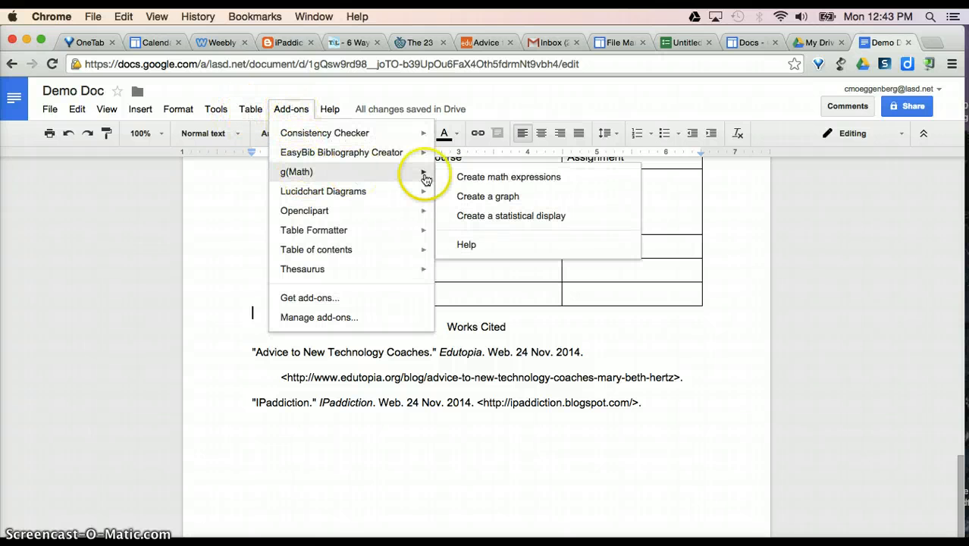
left_click(483, 184)
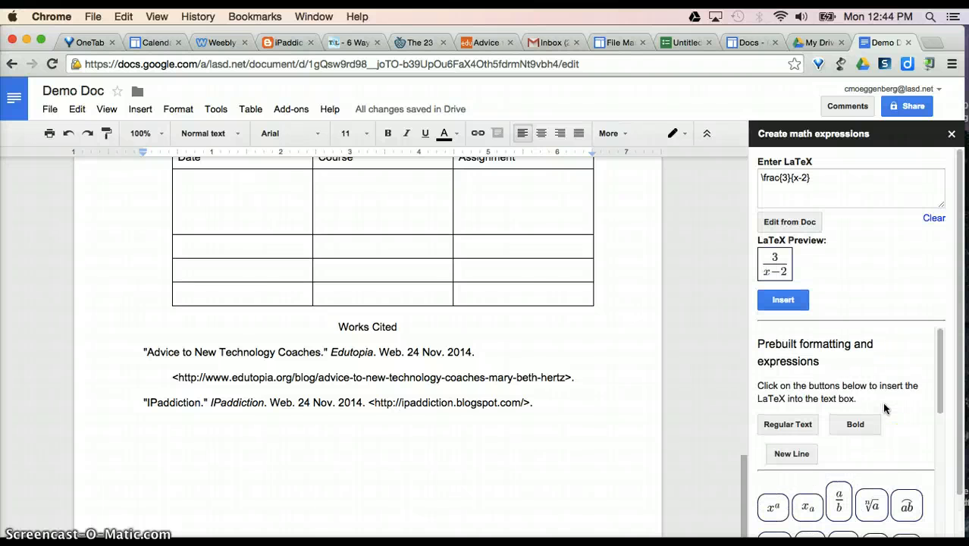
scroll(885, 409, "down", 3)
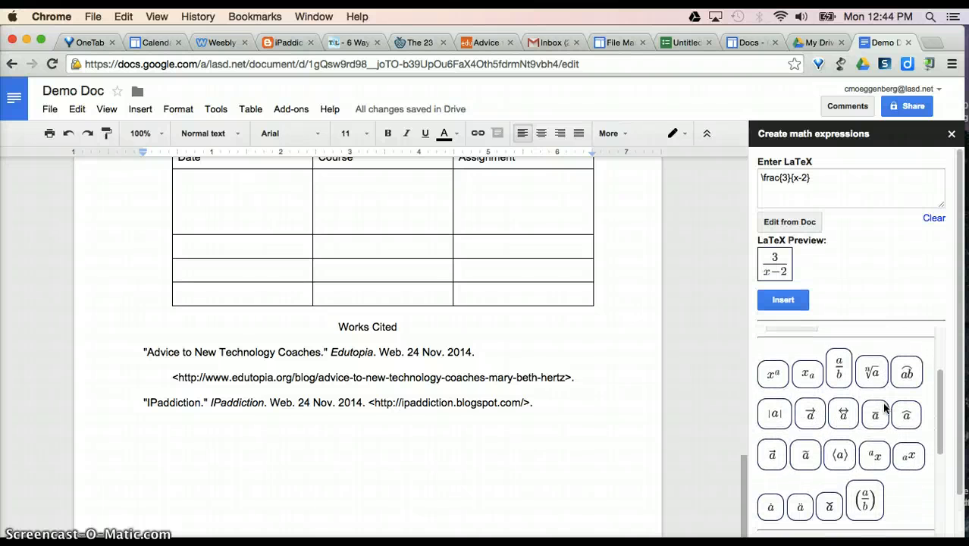
scroll(873, 368, "down", 3)
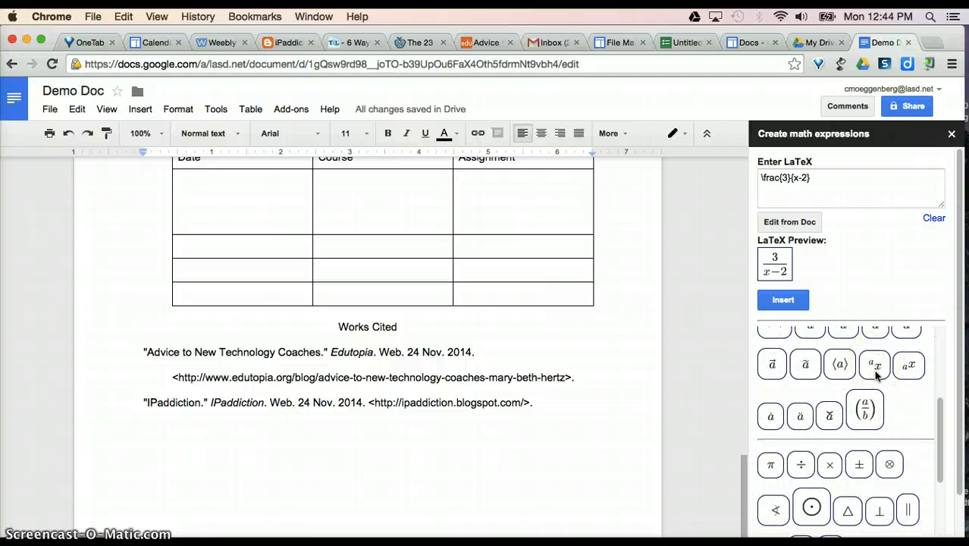
scroll(877, 373, "up", 3)
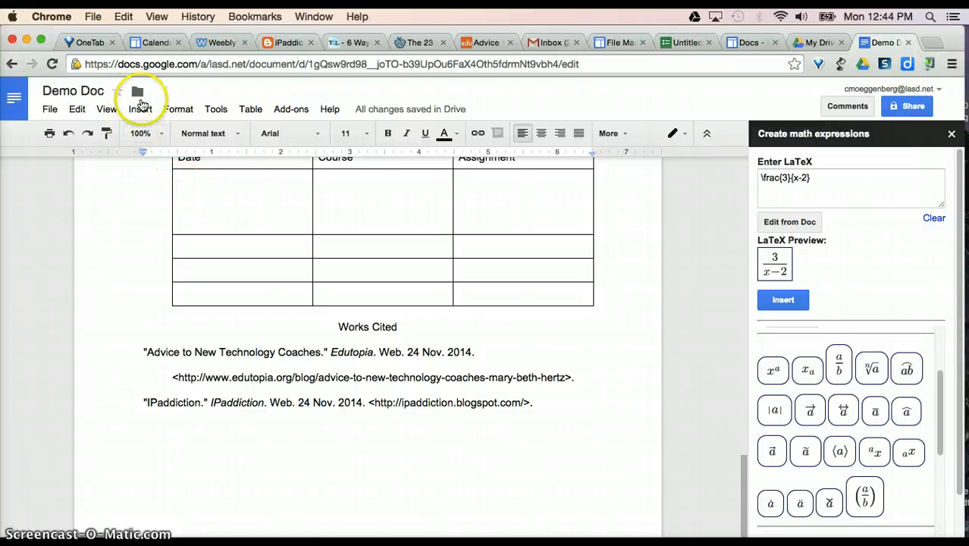
Insert a blank built-in equation between the table and Works Cited, and look through the available equation symbol groups.
left_click(142, 110)
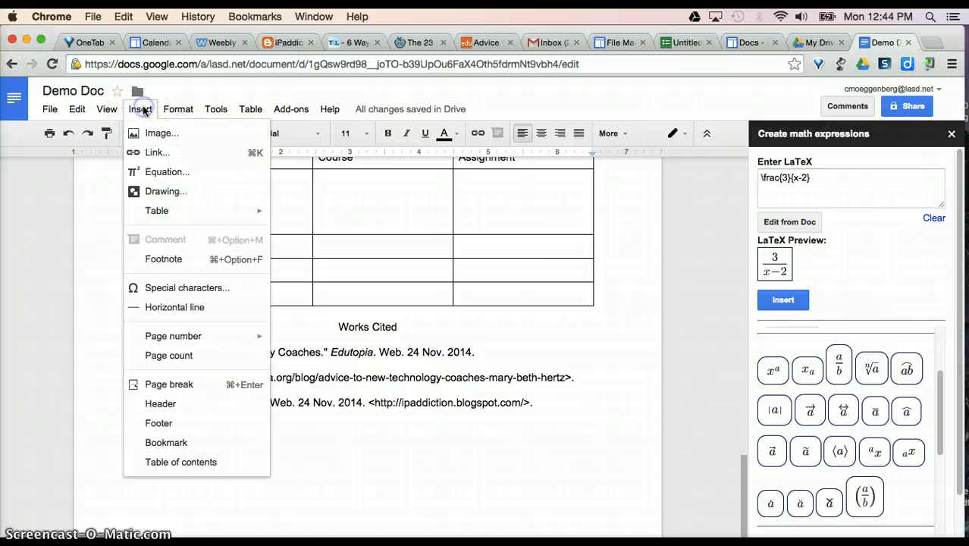
left_click(174, 174)
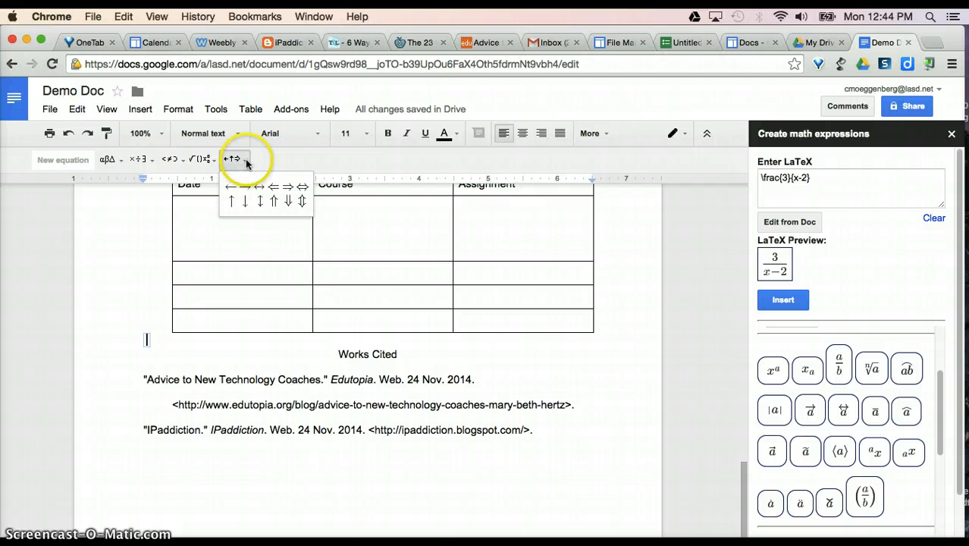
left_click(204, 160)
left_click(232, 159)
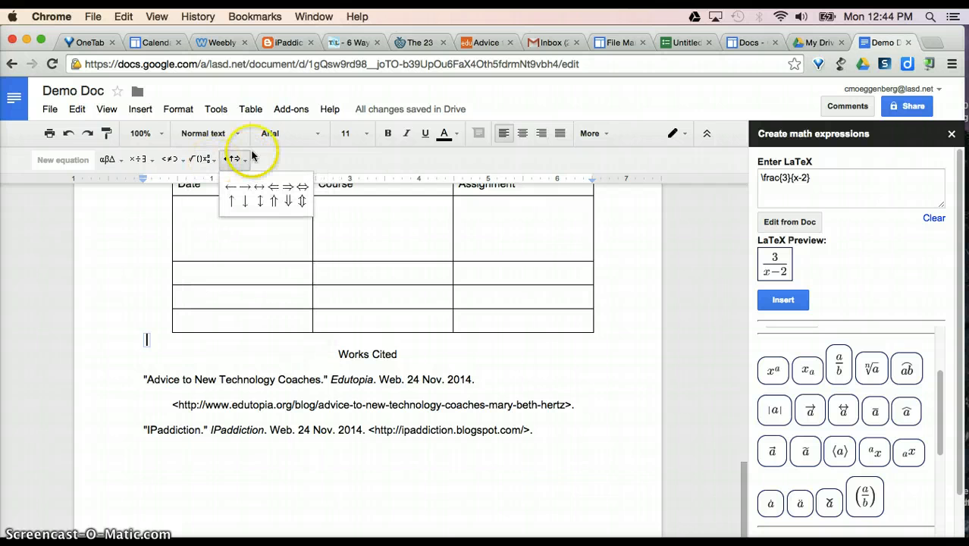
left_click(176, 160)
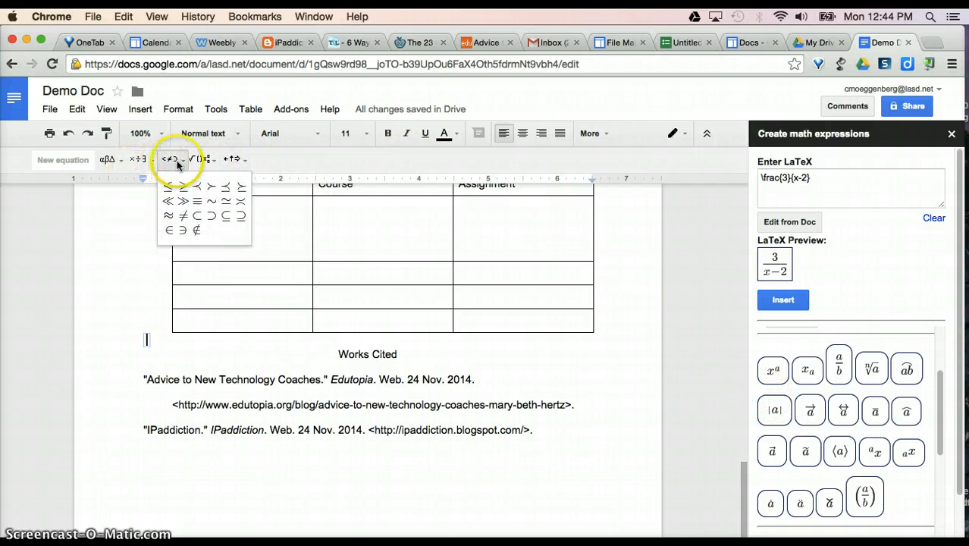
left_click(145, 156)
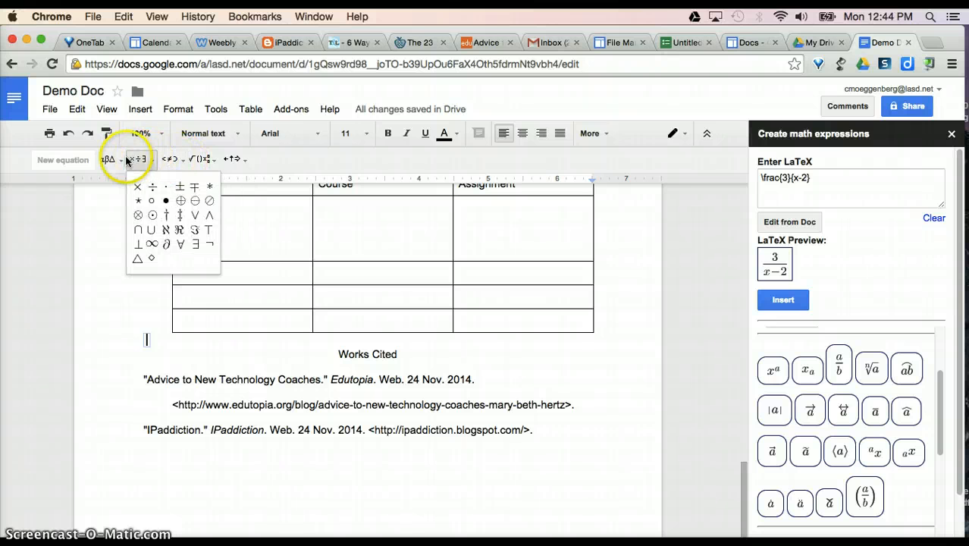
left_click(118, 158)
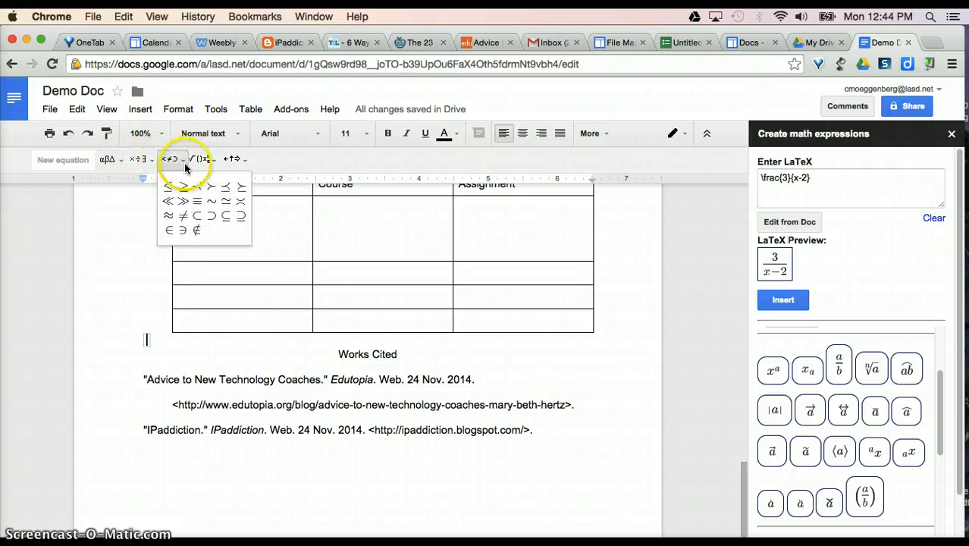
mouse_move(237, 161)
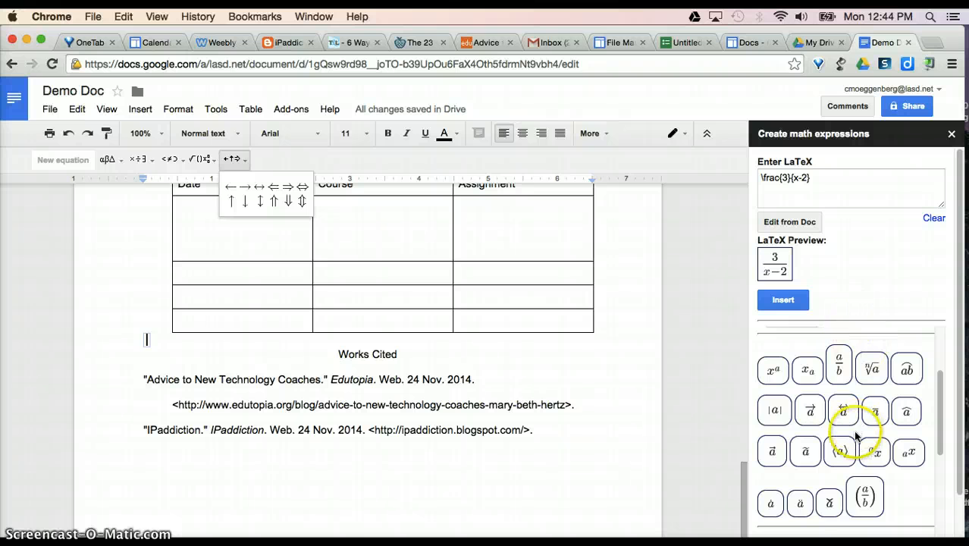
Examine the rest of g(Math)'s prebuilt expressions, down to the matrix and quadratic formula templates.
scroll(857, 440, "down", 2)
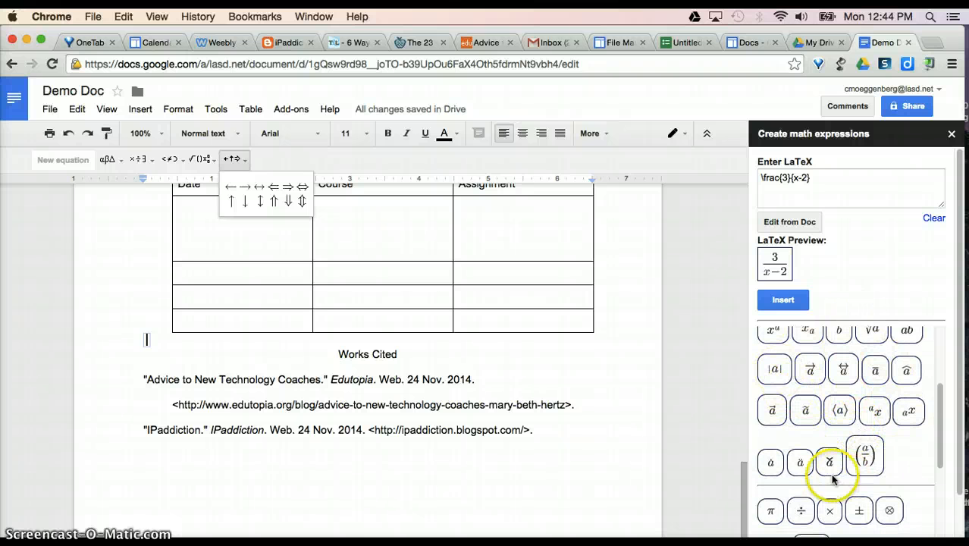
scroll(831, 478, "down", 3)
scroll(833, 478, "down", 5)
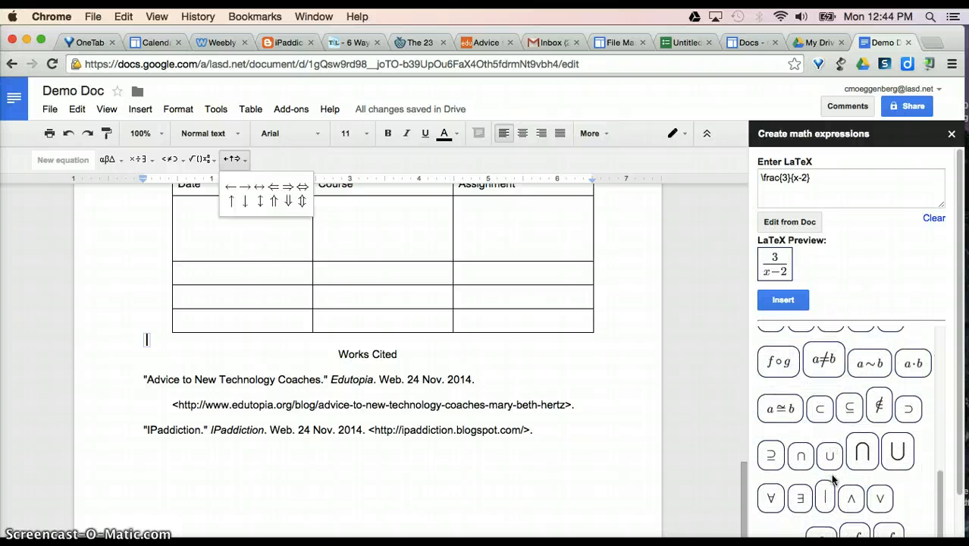
scroll(833, 478, "down", 3)
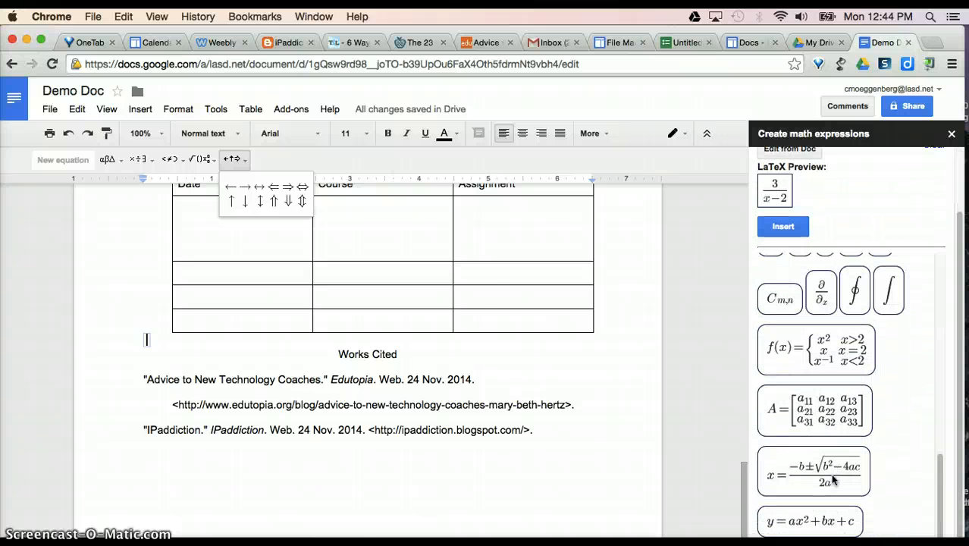
Create a new Lucidchart diagram from the Venn template and title it Demo Doc.
left_click(297, 109)
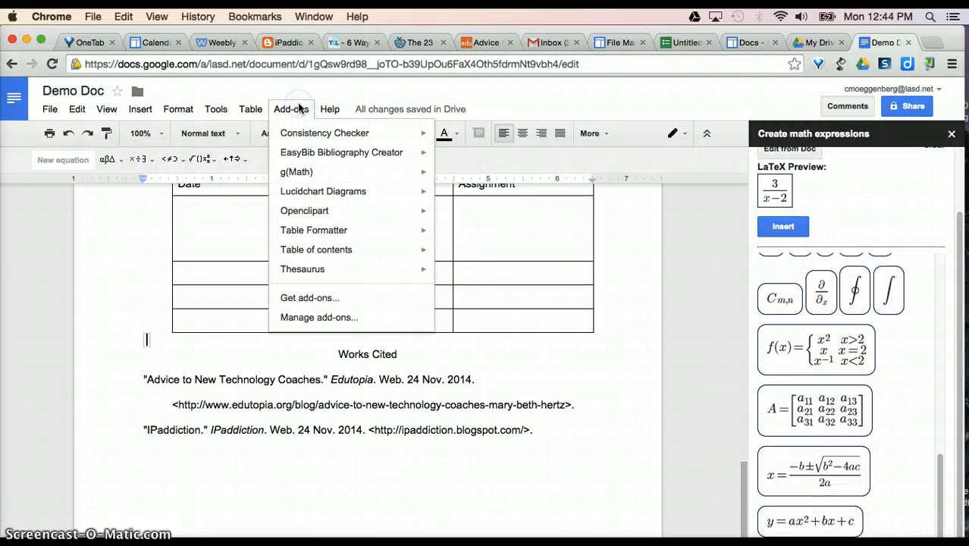
mouse_move(323, 190)
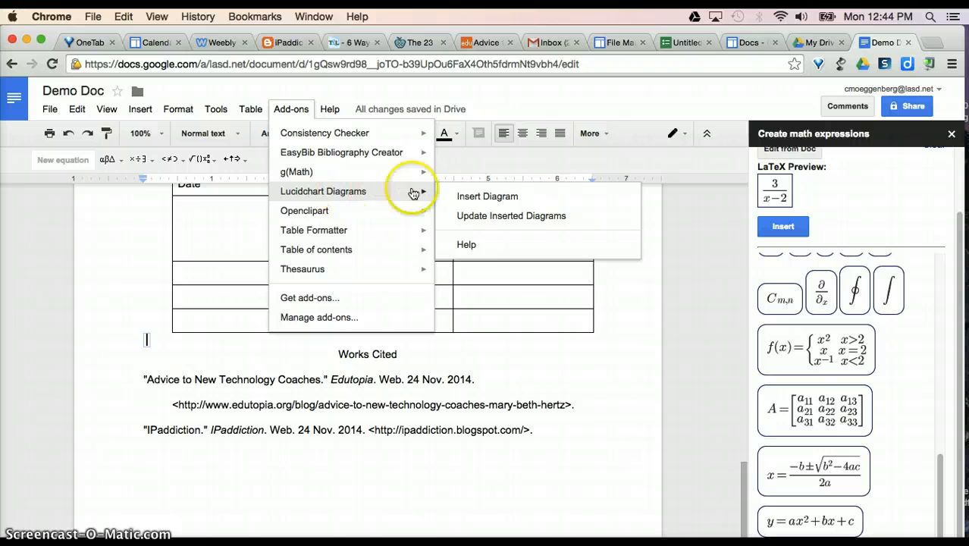
left_click(489, 196)
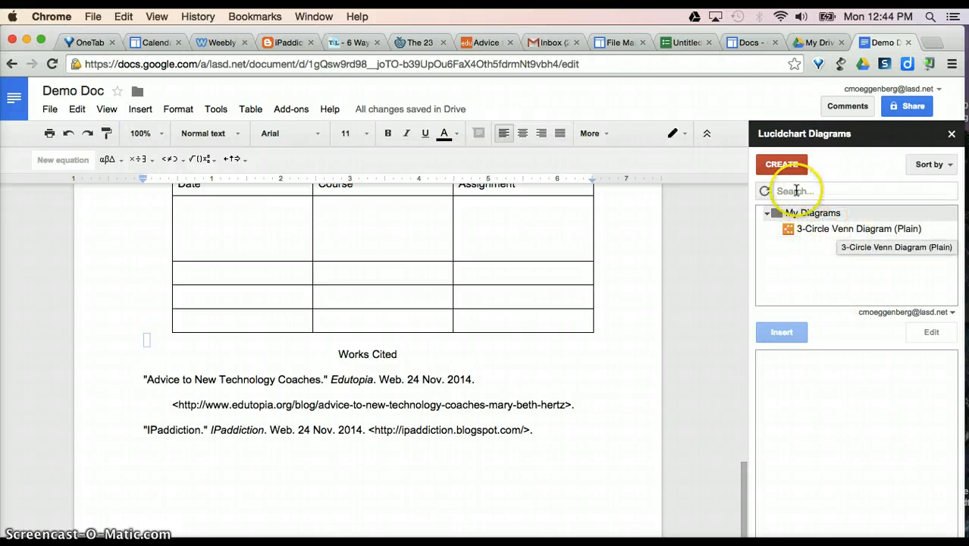
left_click(790, 167)
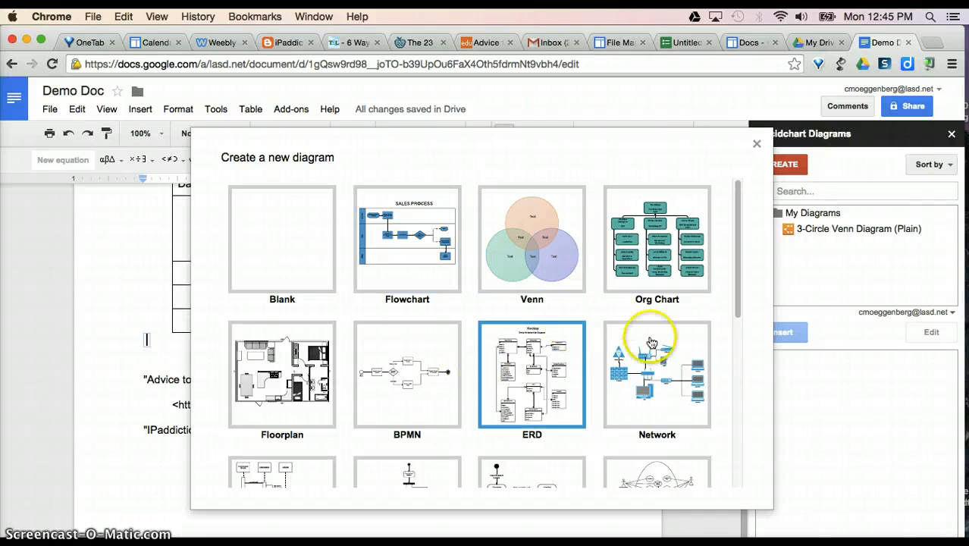
left_click_drag(741, 221, 733, 194)
left_click(524, 249)
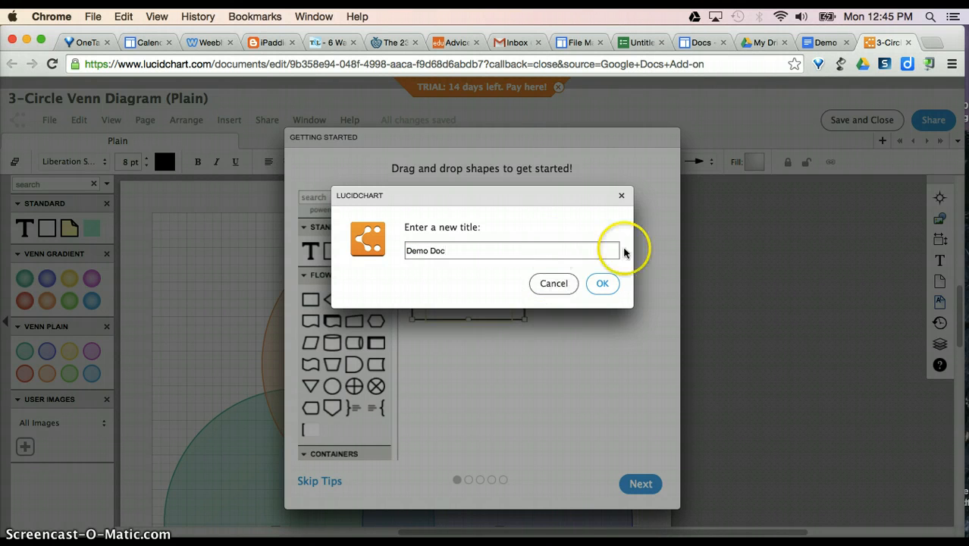
left_click(603, 283)
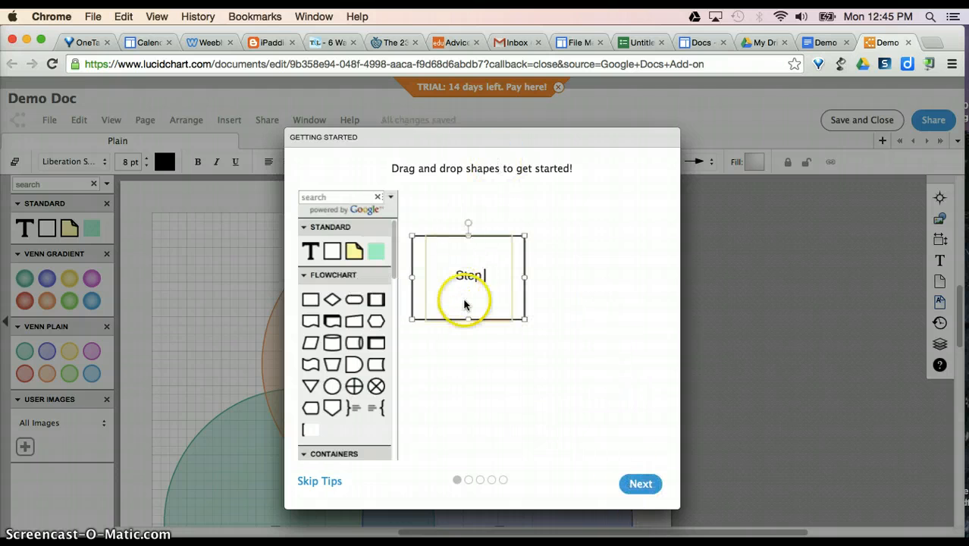
Page through Lucidchart's getting-started tips, dismiss them and look over the three-circle Venn diagram.
left_click(641, 484)
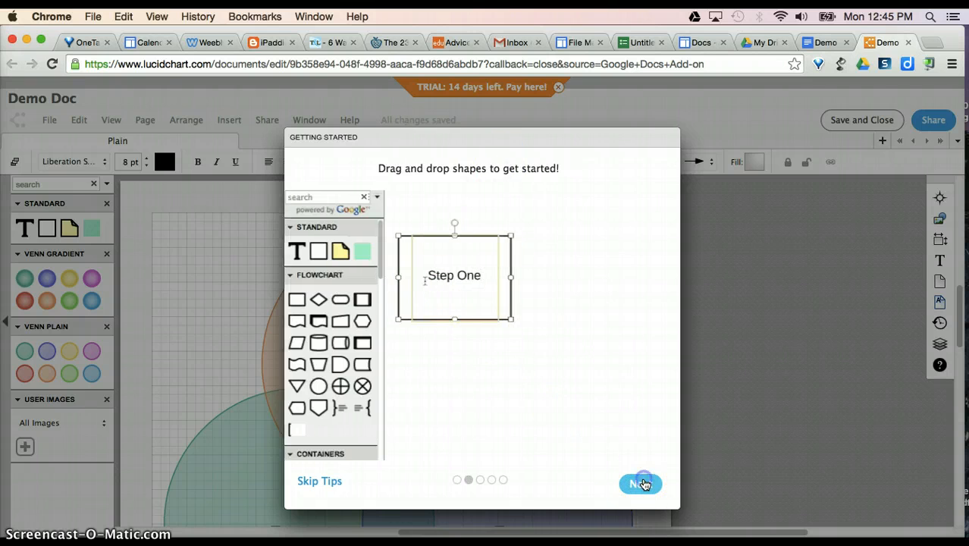
left_click(642, 484)
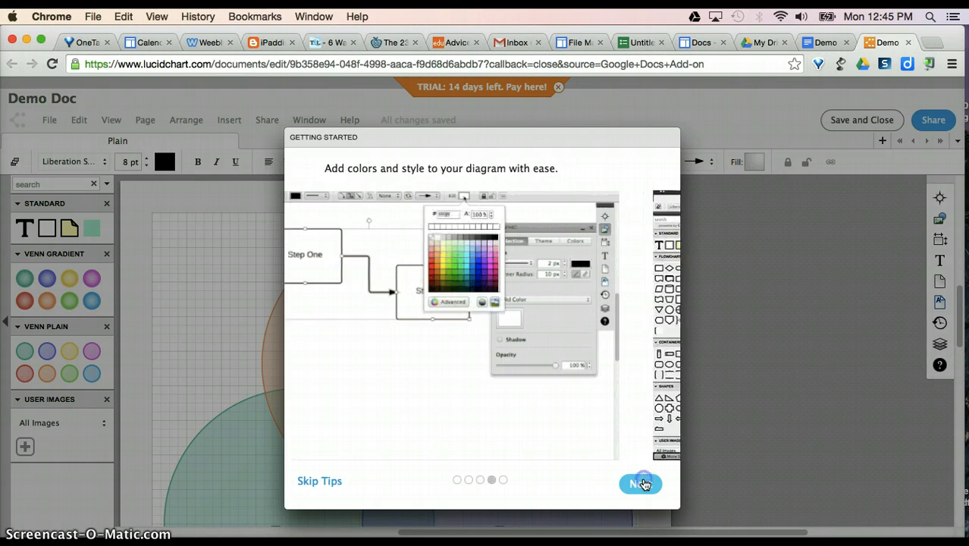
left_click(641, 484)
left_click(643, 484)
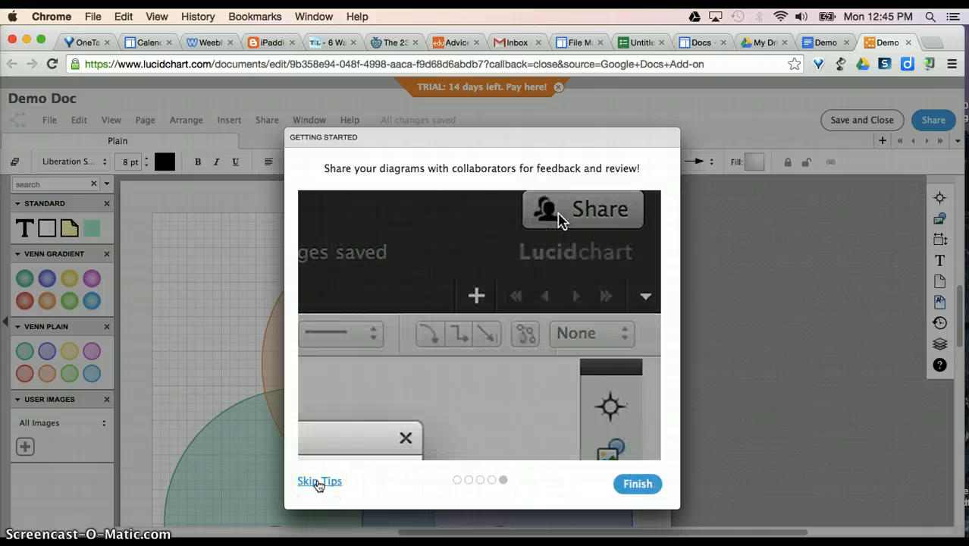
left_click(319, 483)
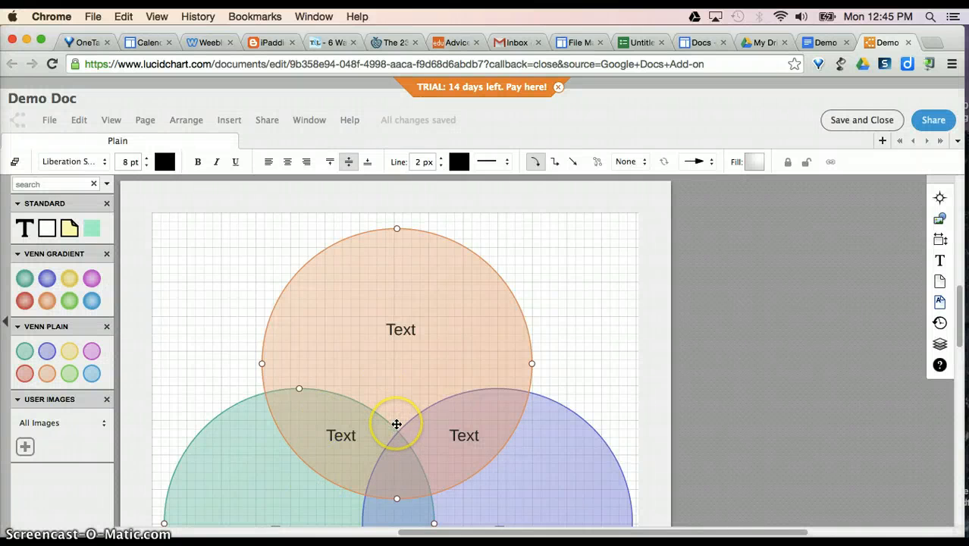
scroll(397, 425, "down", 4)
scroll(397, 425, "up", 3)
scroll(397, 424, "down", 1)
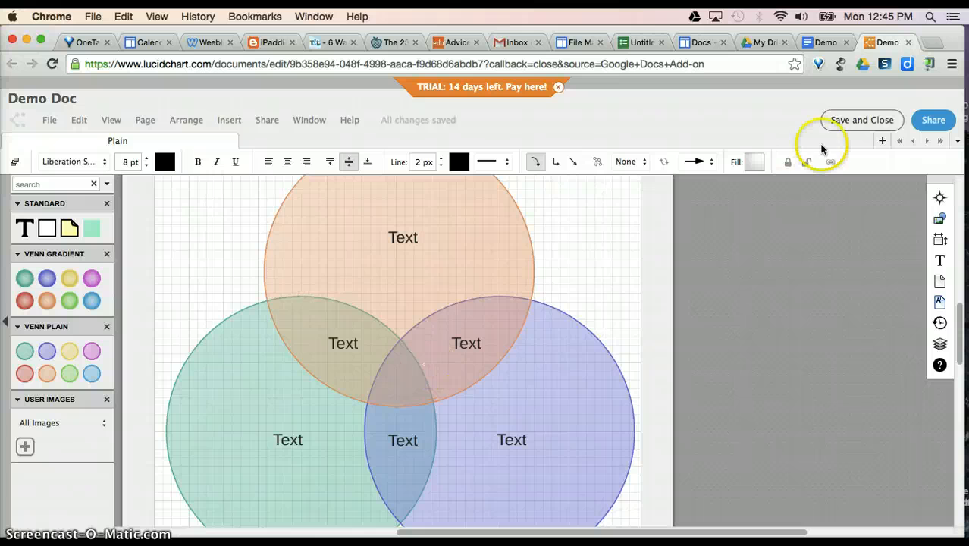
Save and close the Lucidchart Venn diagram, and try to insert the Demo Doc diagram between the table and Works Cited.
left_click(860, 119)
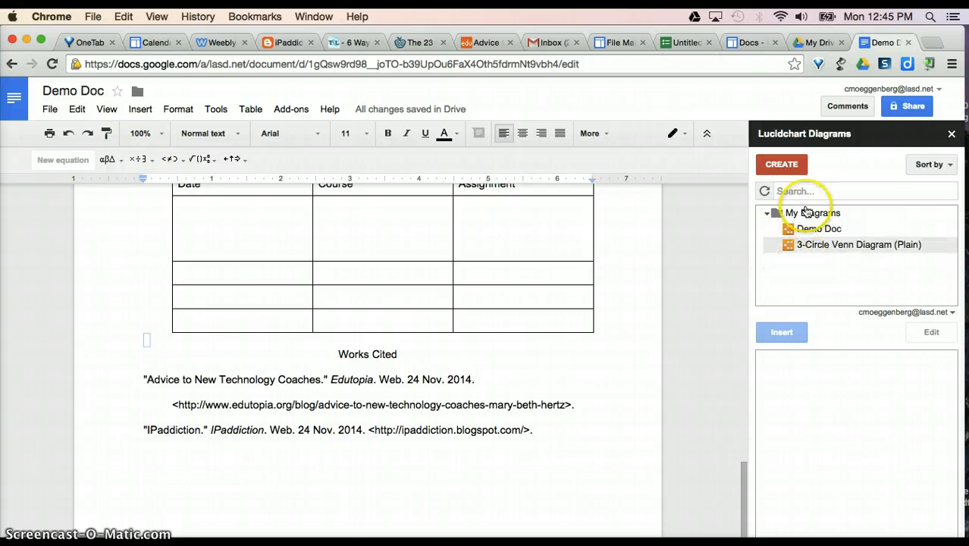
left_click(811, 231)
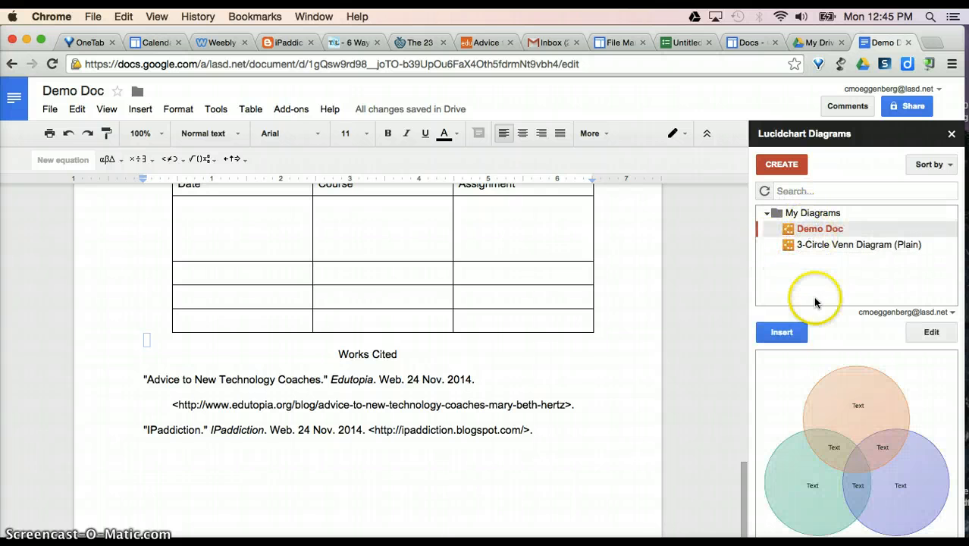
left_click(784, 335)
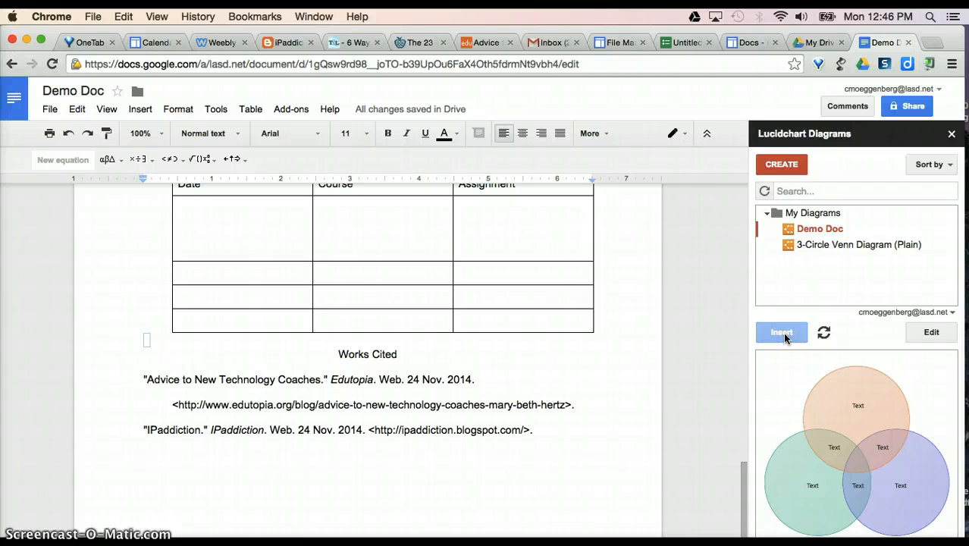
left_click(147, 339)
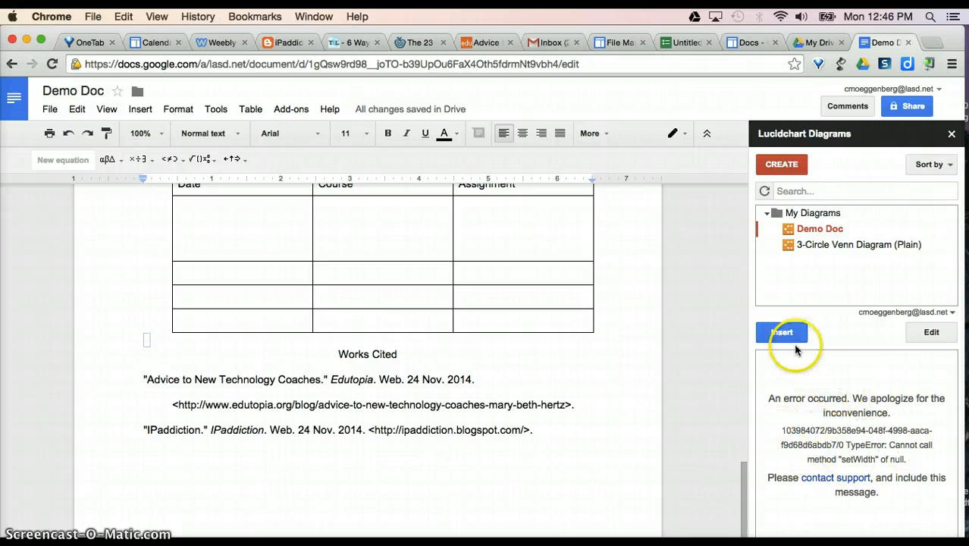
left_click(775, 334)
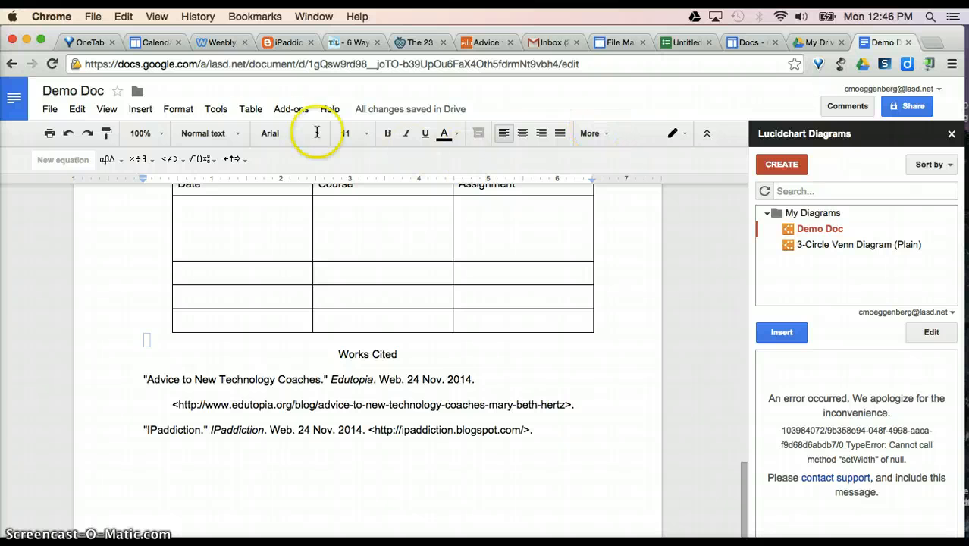
left_click(141, 111)
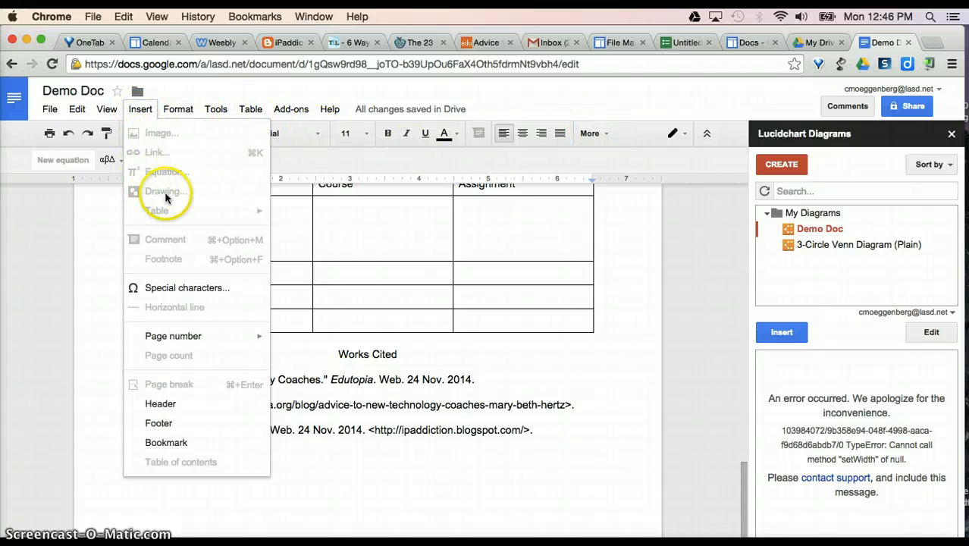
left_click(951, 134)
Start the Openclipart add-on and search its clip art for "cat".
left_click(296, 108)
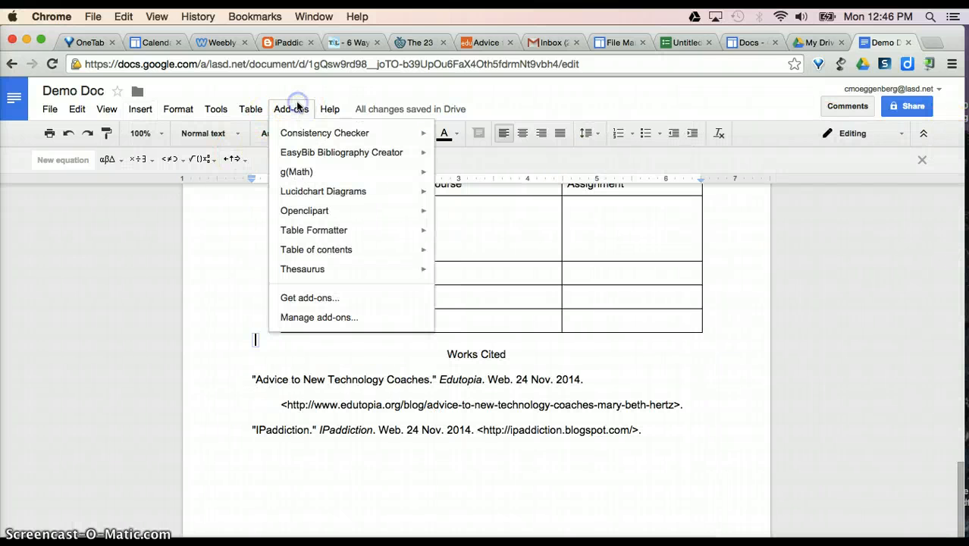
mouse_move(314, 211)
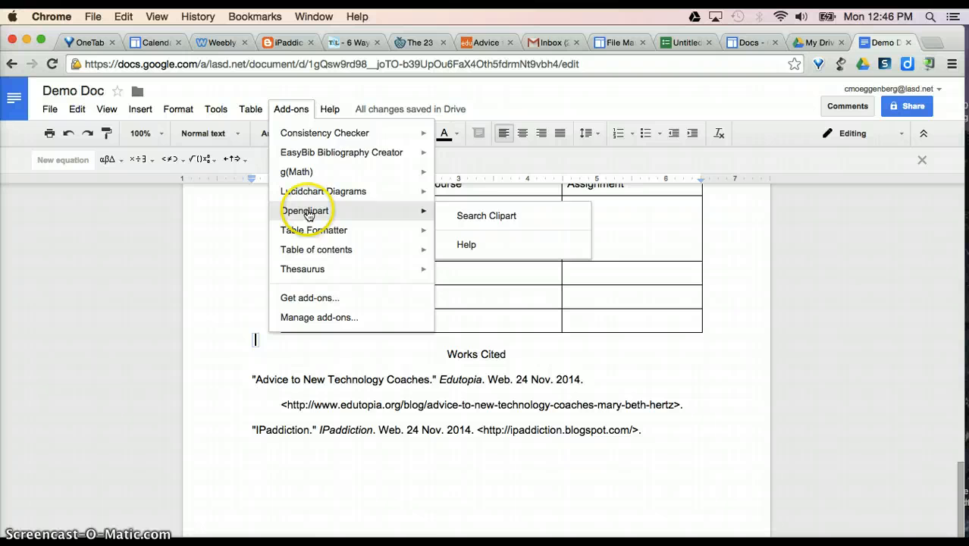
left_click(478, 220)
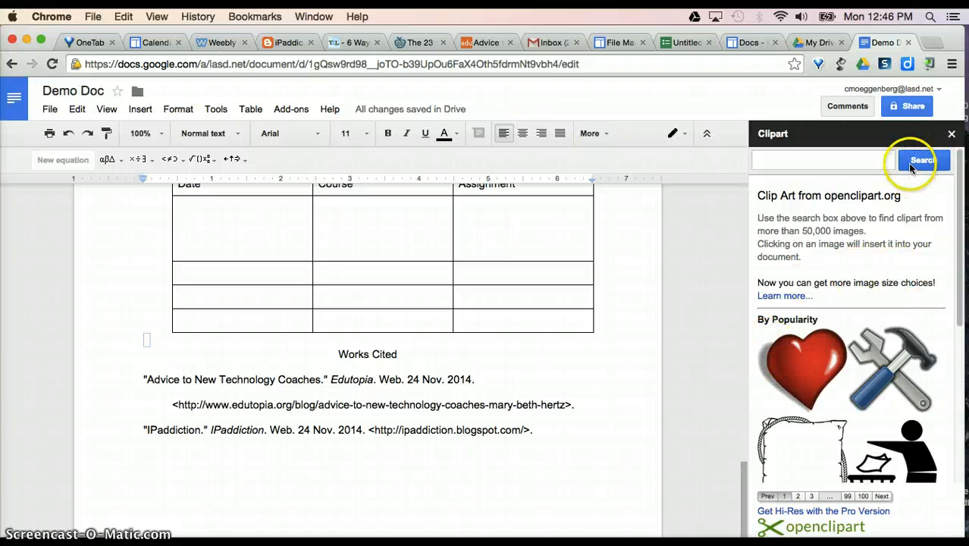
left_click(799, 162)
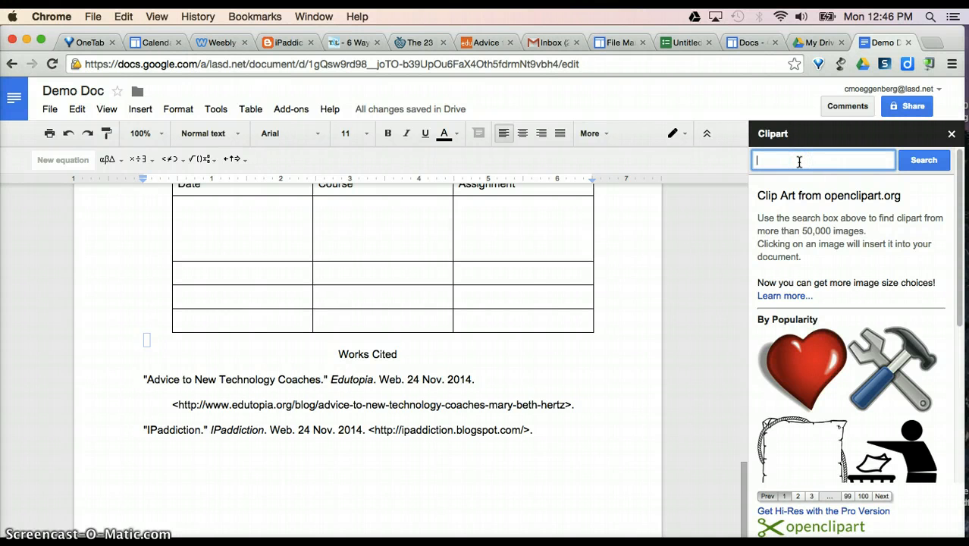
type("cat")
key("Return")
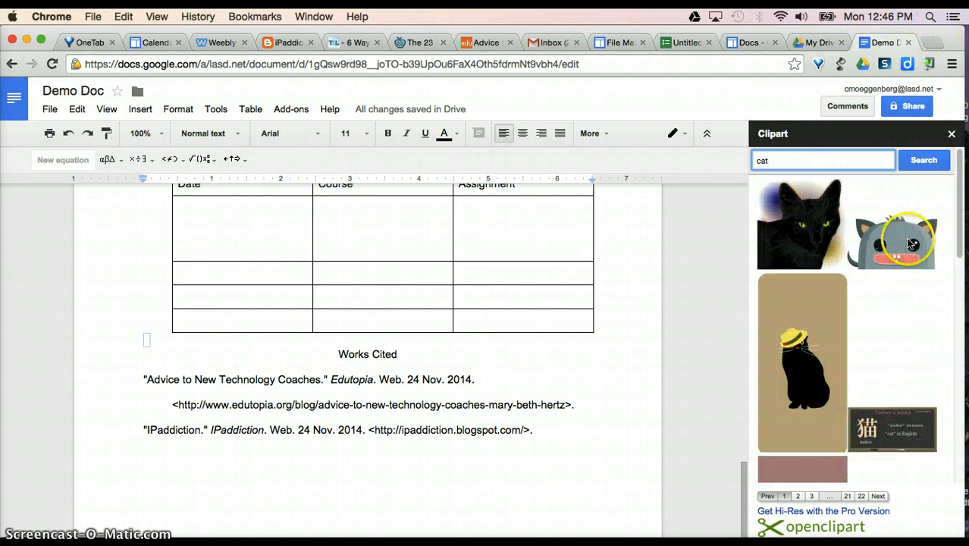
Insert the black cat portrait from the clip art results before the Works Cited heading and put the heading on its own line.
left_click(812, 379)
scroll(812, 380, "down", 3)
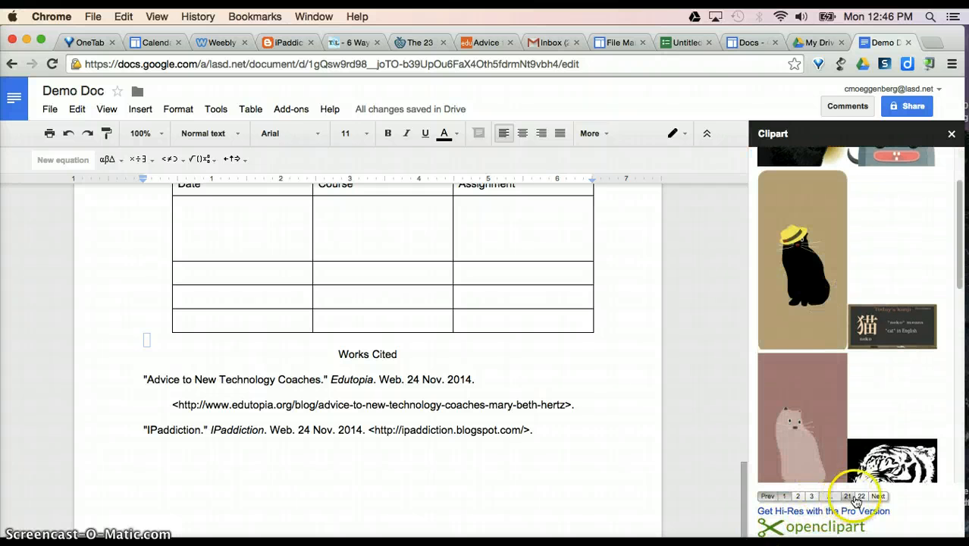
scroll(833, 424, "down", 5)
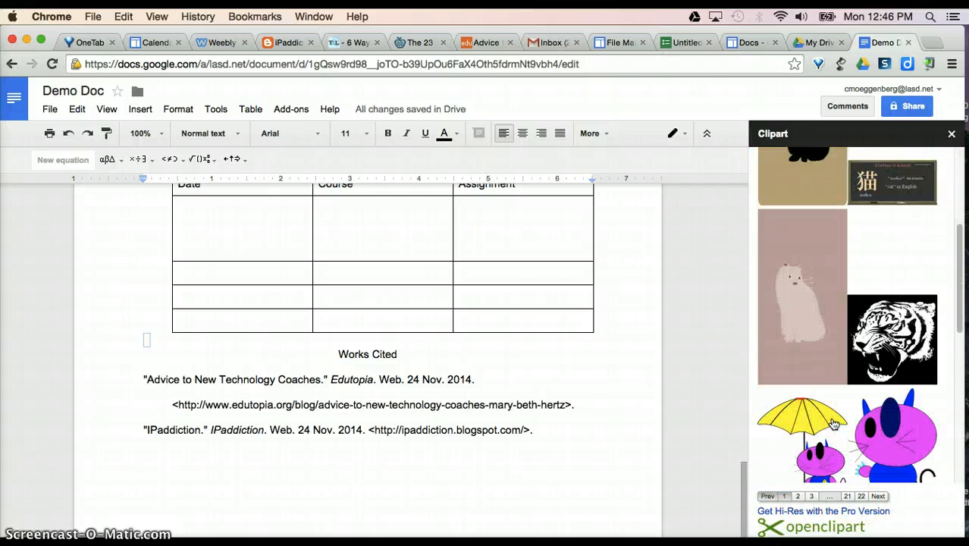
scroll(833, 424, "down", 10)
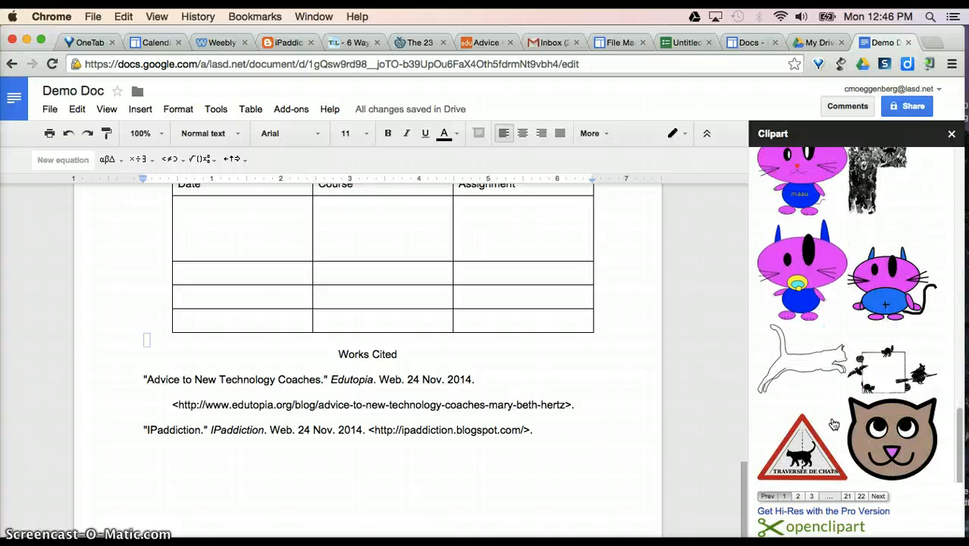
scroll(833, 424, "up", 15)
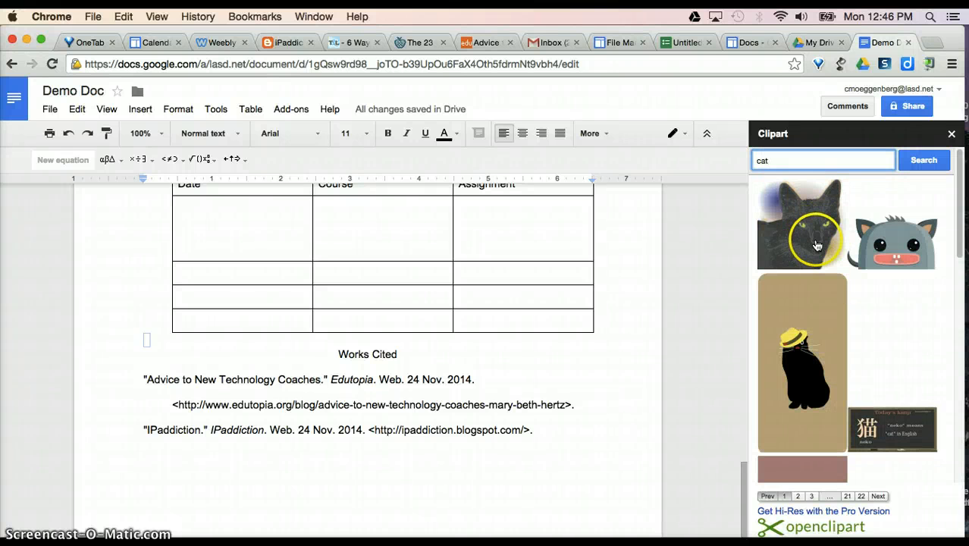
left_click_drag(816, 245, 211, 361)
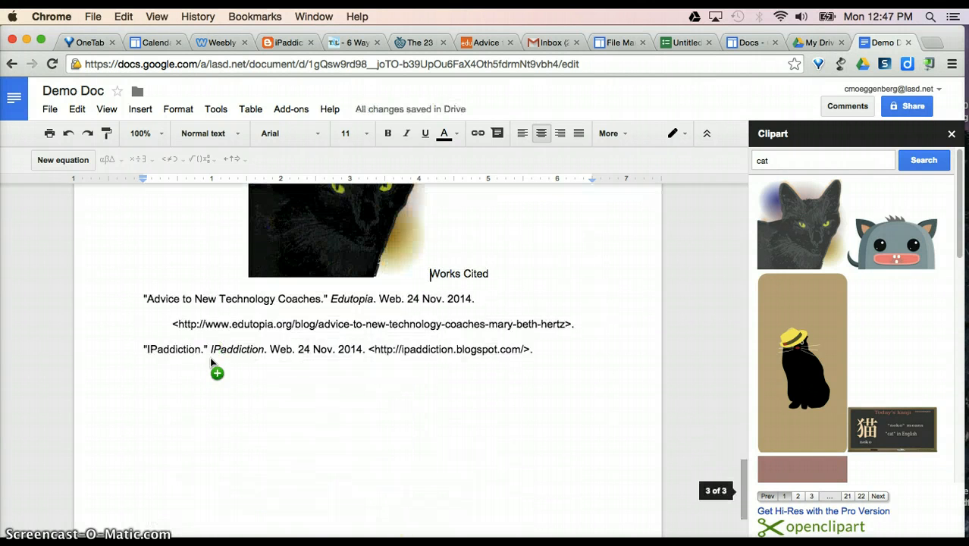
key("Return")
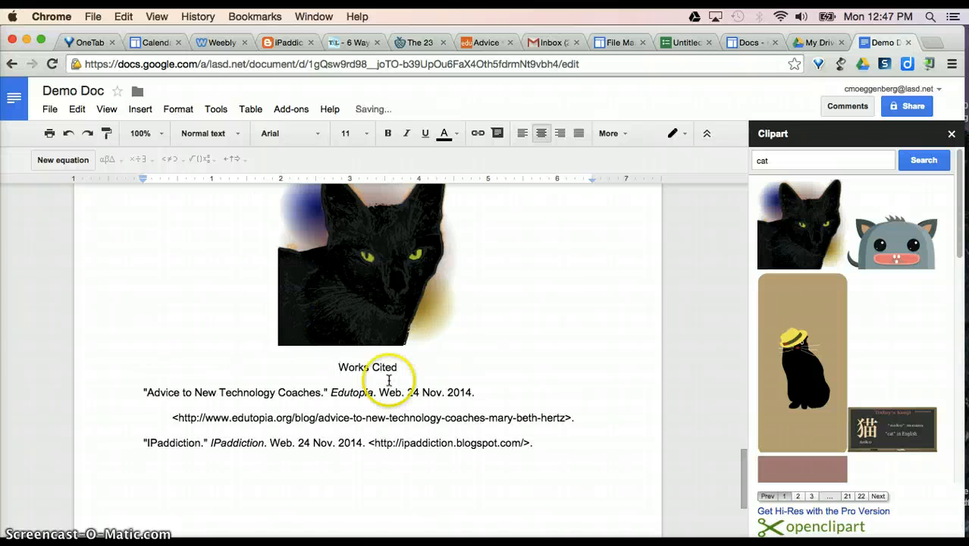
left_click(952, 133)
Start the Table Formatter add-on and look through its default templates beside the Date, Course and Assignment table.
left_click(291, 109)
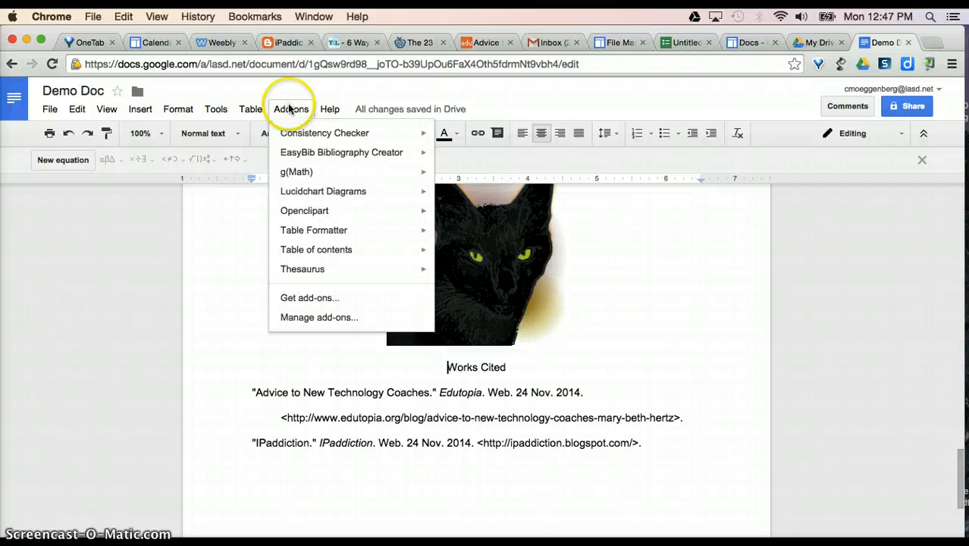
mouse_move(311, 236)
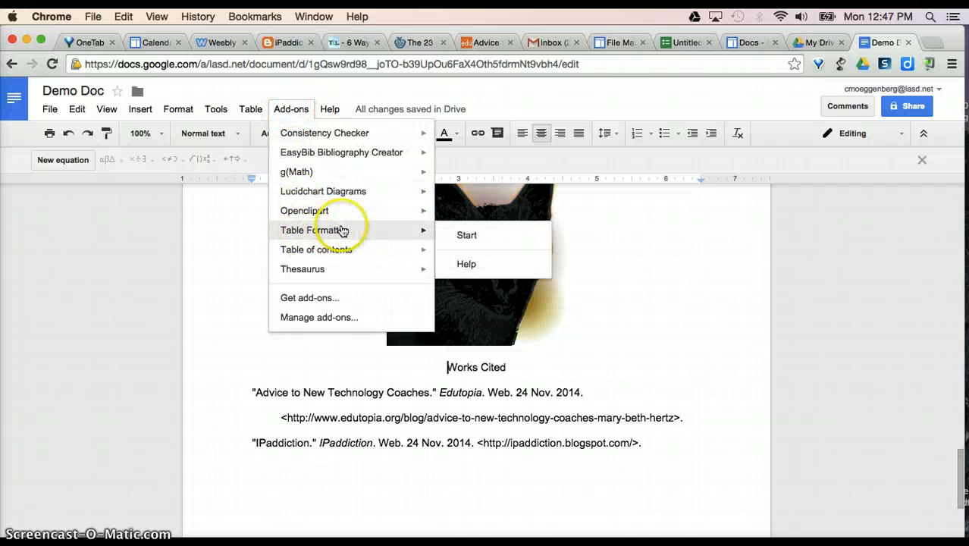
left_click(462, 239)
scroll(602, 245, "up", 3)
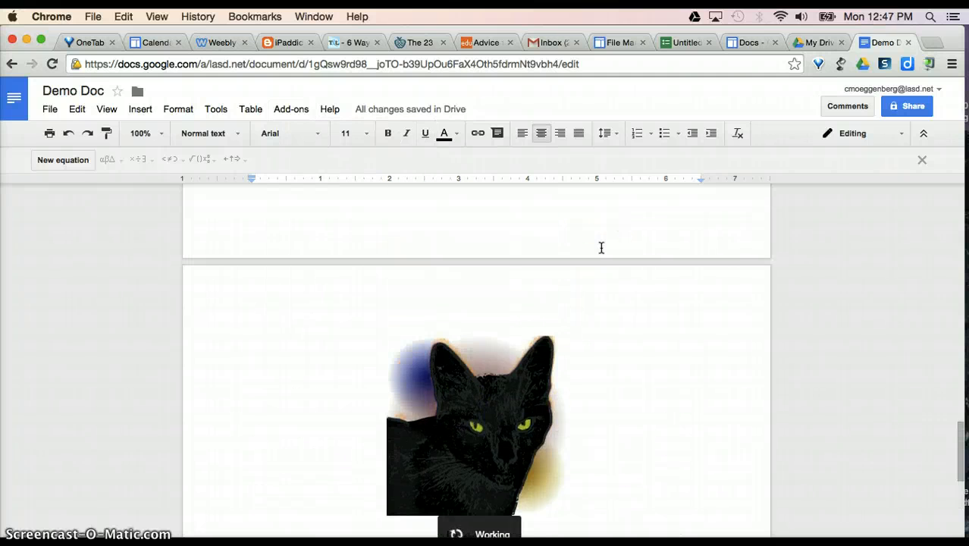
scroll(602, 247, "up", 10)
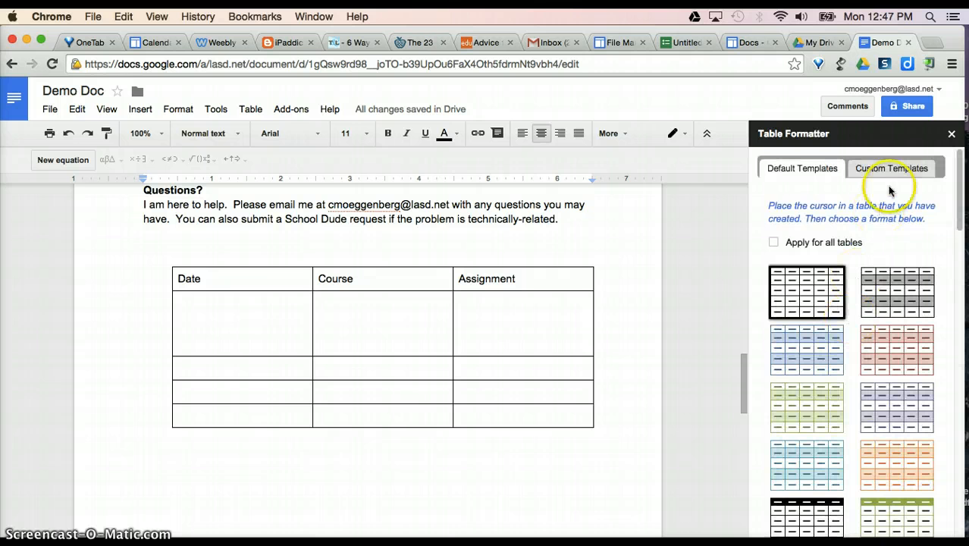
scroll(850, 365, "down", 5)
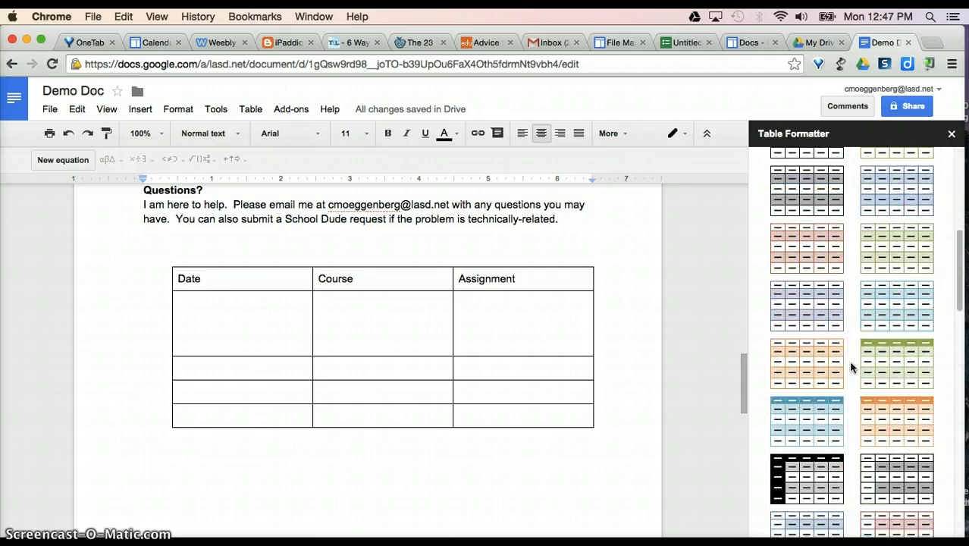
scroll(851, 367, "down", 10)
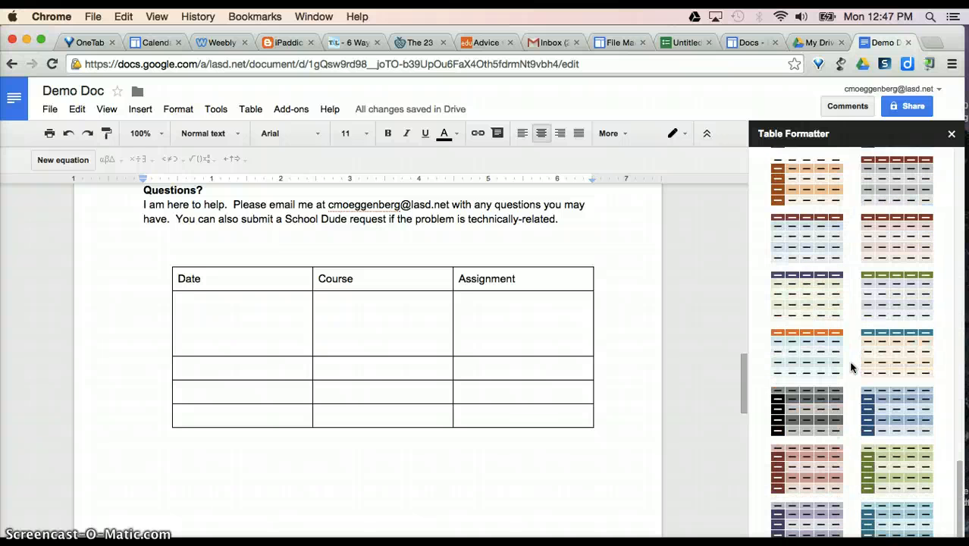
scroll(851, 367, "down", 2)
scroll(851, 367, "up", 15)
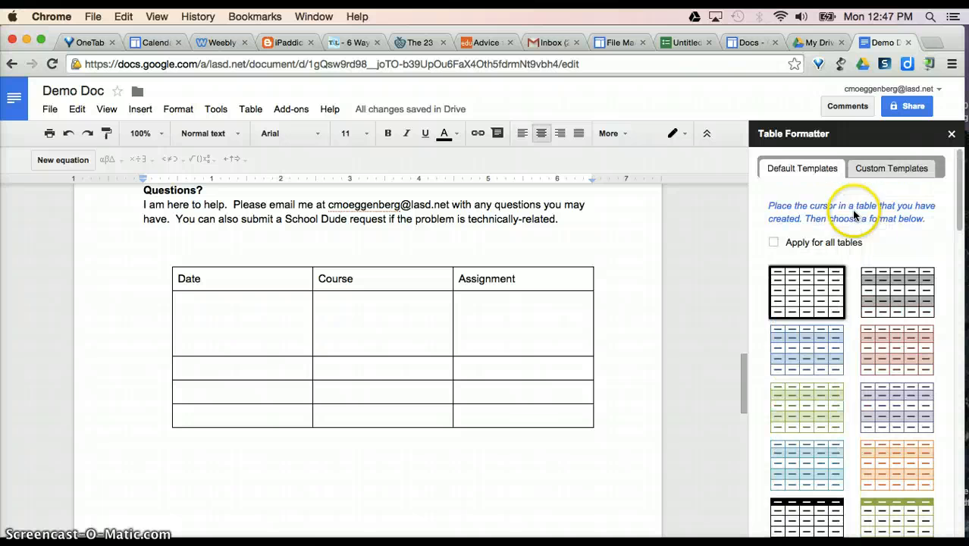
Start a custom table template and examine its base styles, border settings, and row and column color options.
left_click(889, 170)
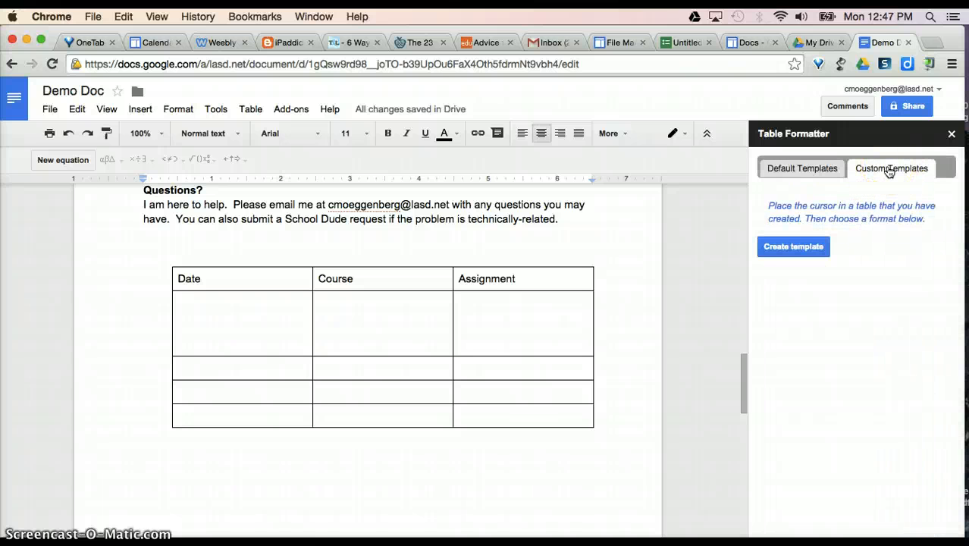
left_click(794, 247)
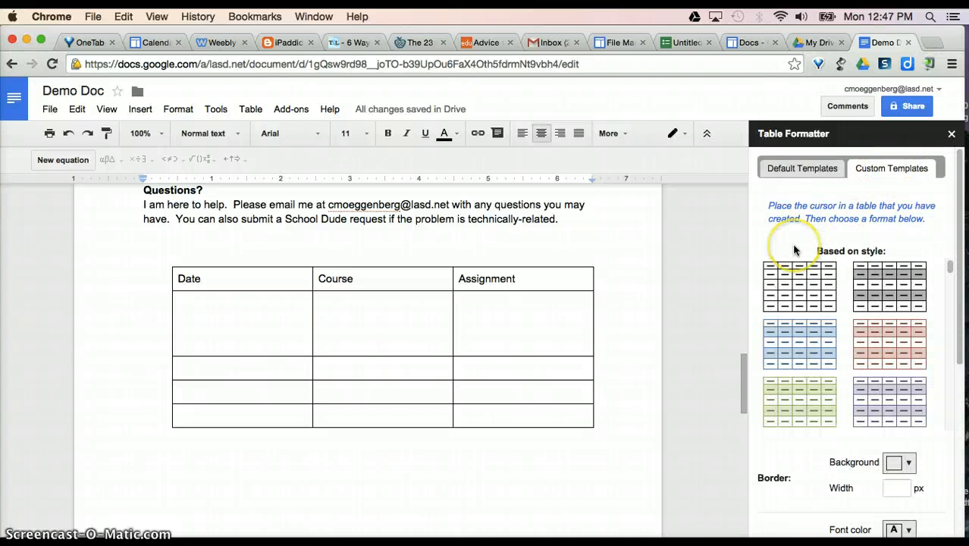
scroll(850, 444, "down", 4)
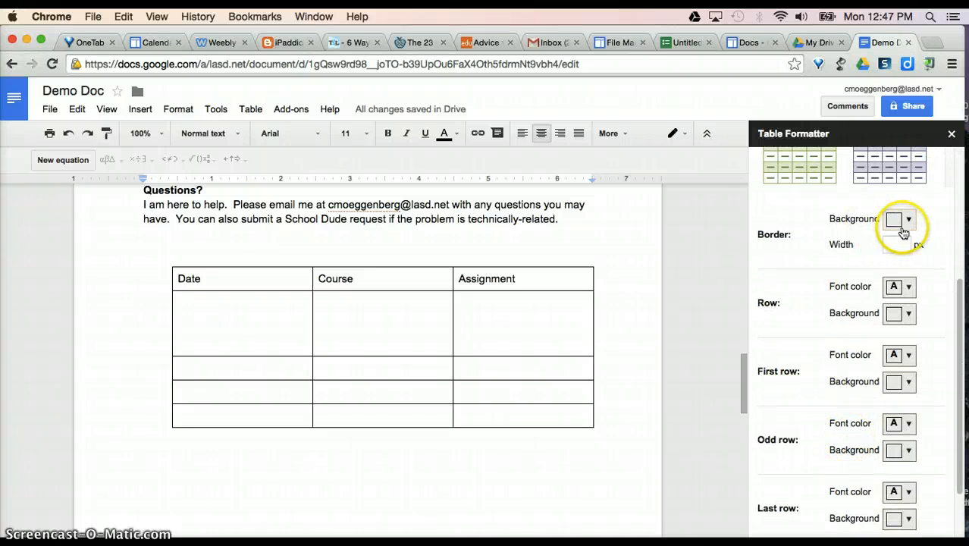
left_click(910, 221)
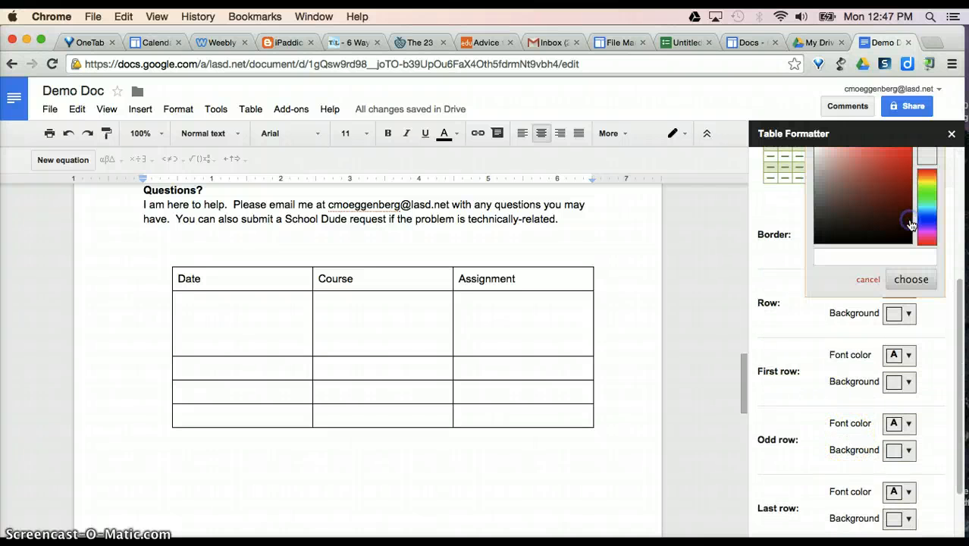
left_click(763, 272)
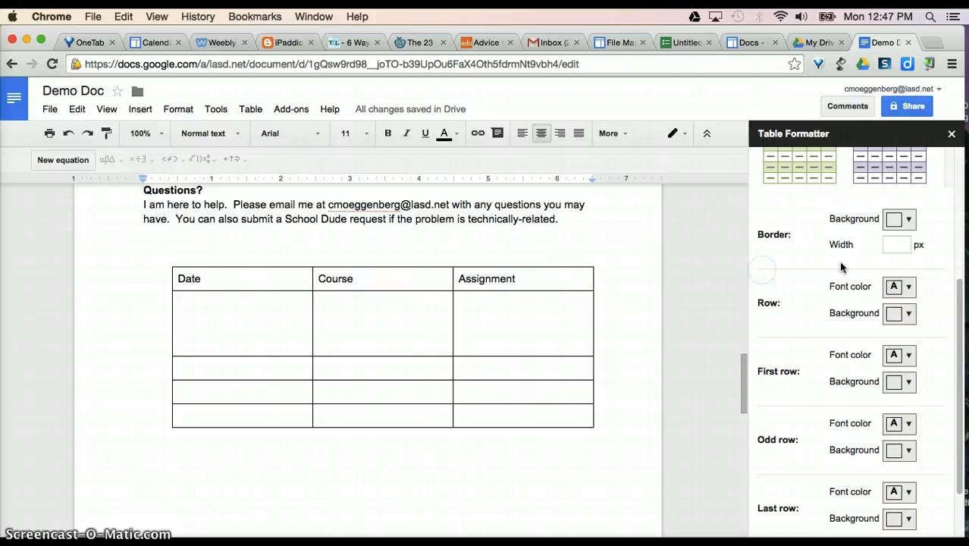
scroll(807, 304, "down", 3)
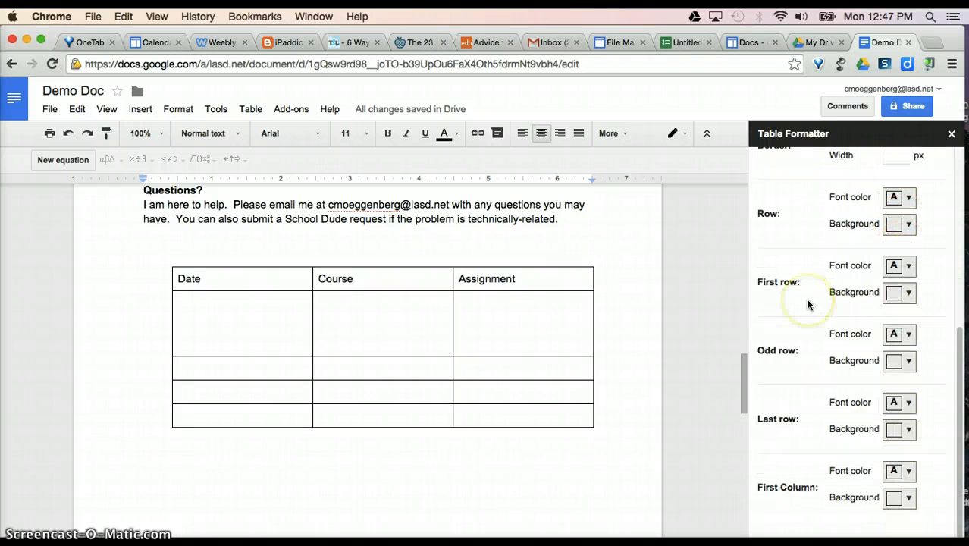
scroll(808, 304, "down", 2)
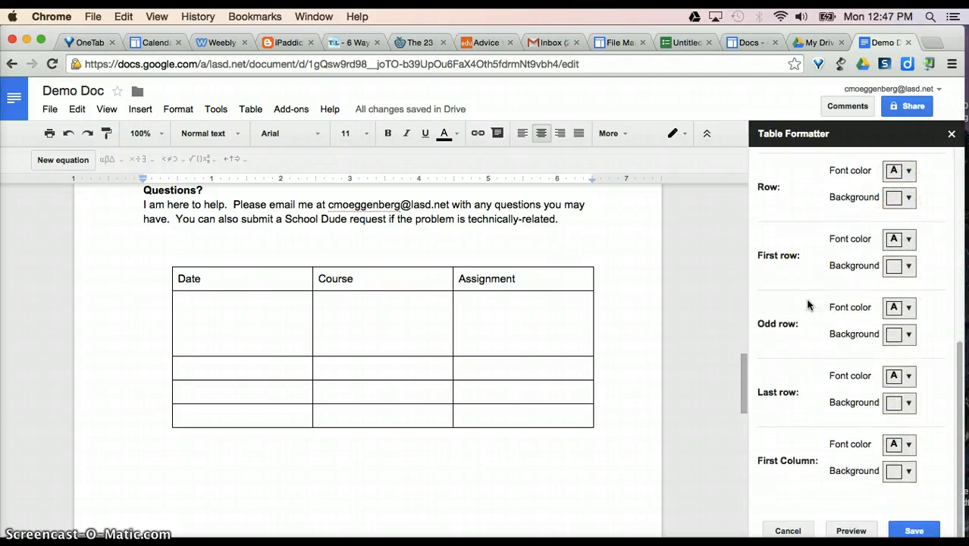
scroll(842, 304, "up", 10)
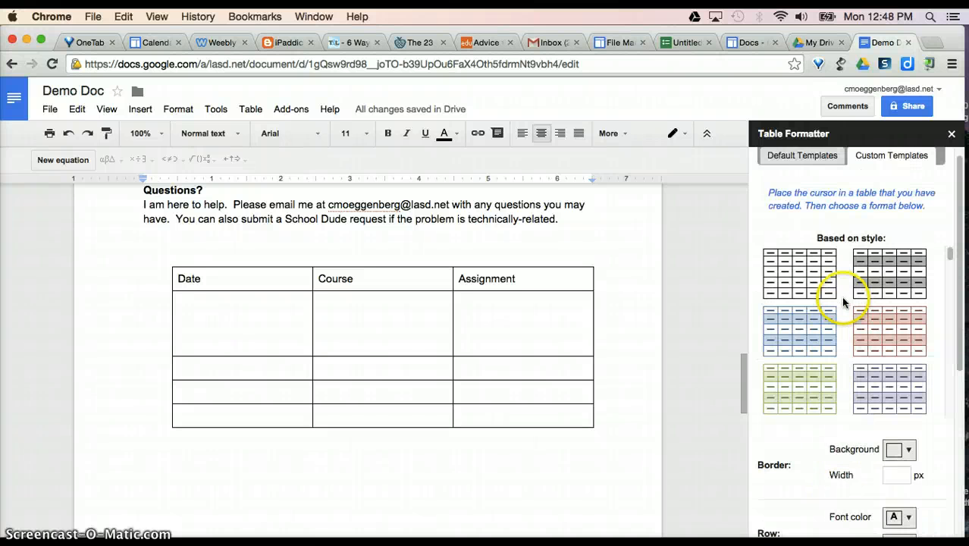
Apply the purple banded default template to the Date, Course and Assignment table, look through the remaining templates, and close Table Formatter.
left_click(807, 169)
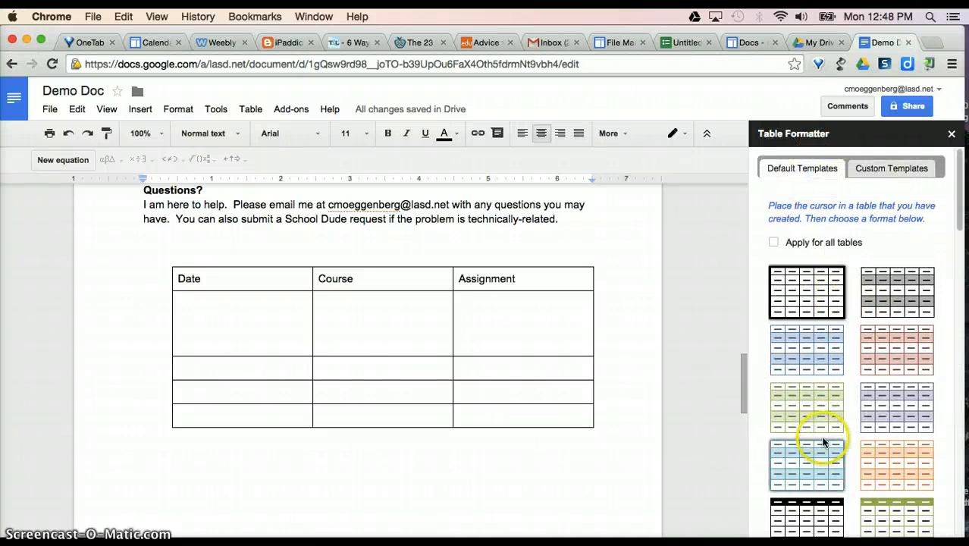
scroll(823, 441, "down", 3)
left_click(908, 266)
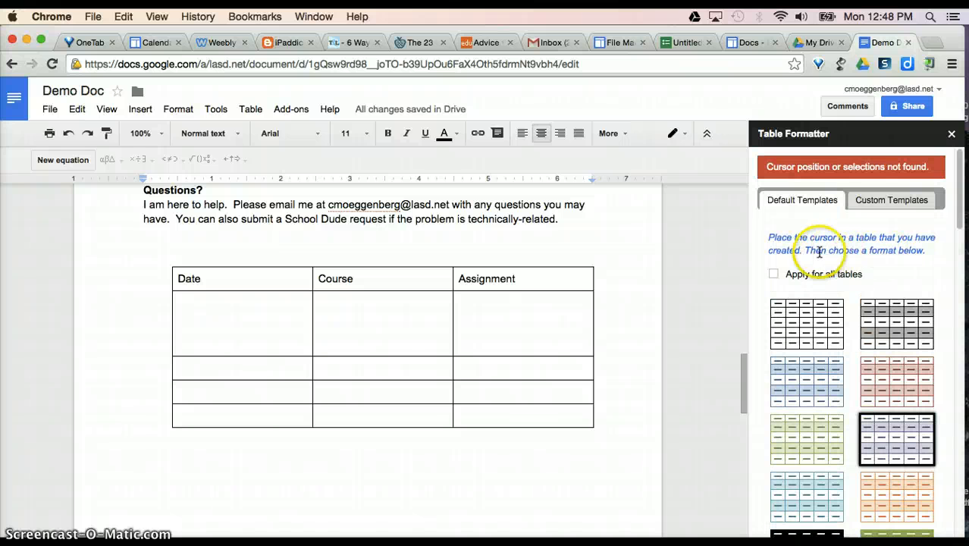
left_click(201, 280)
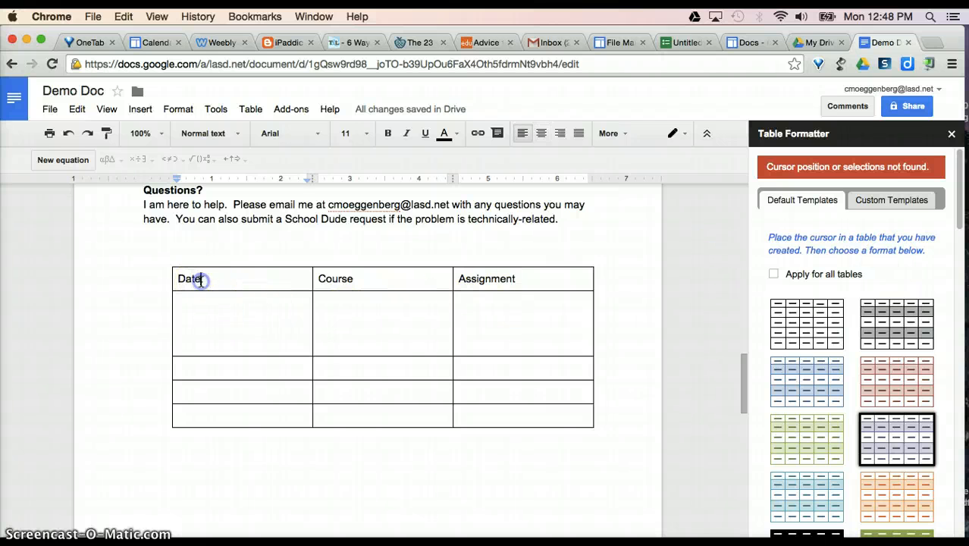
left_click(892, 441)
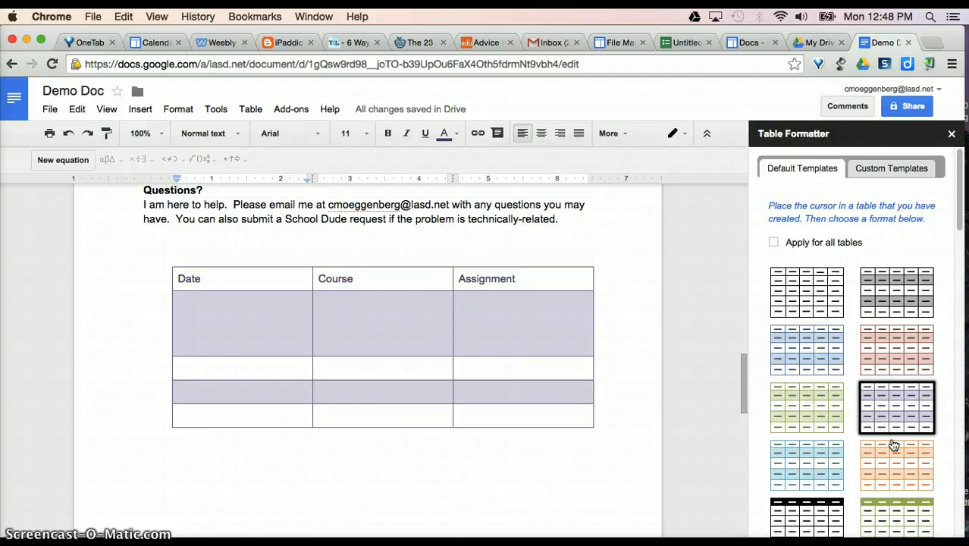
scroll(895, 445, "down", 5)
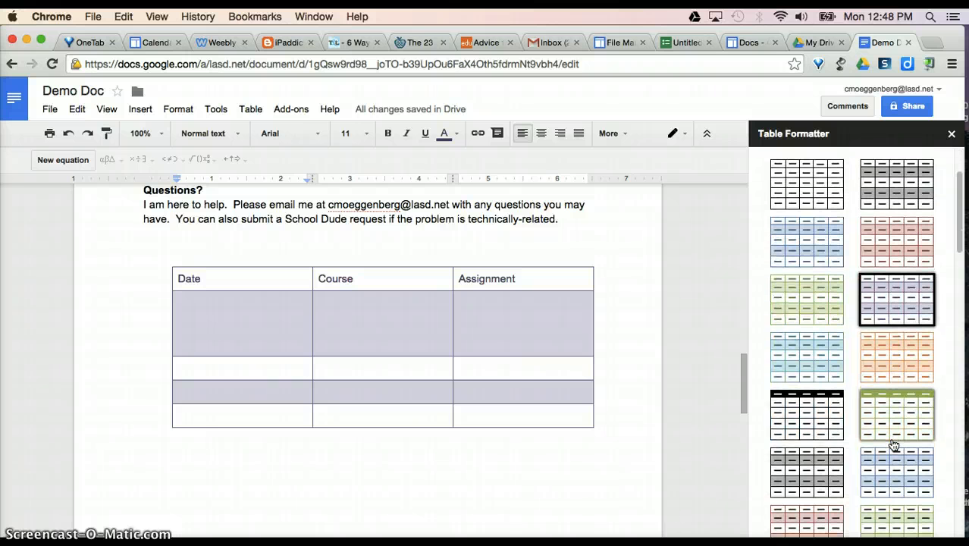
scroll(894, 446, "down", 5)
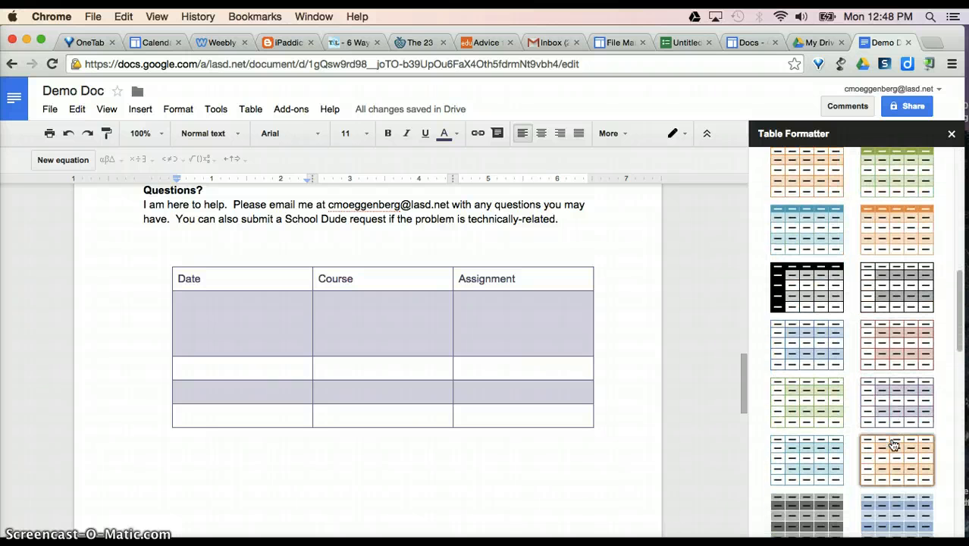
scroll(895, 445, "down", 10)
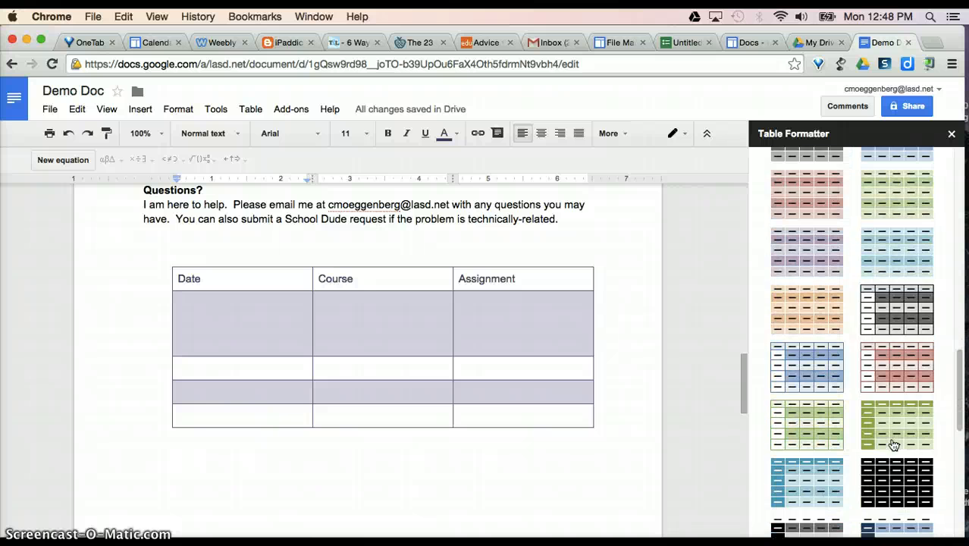
scroll(895, 445, "down", 10)
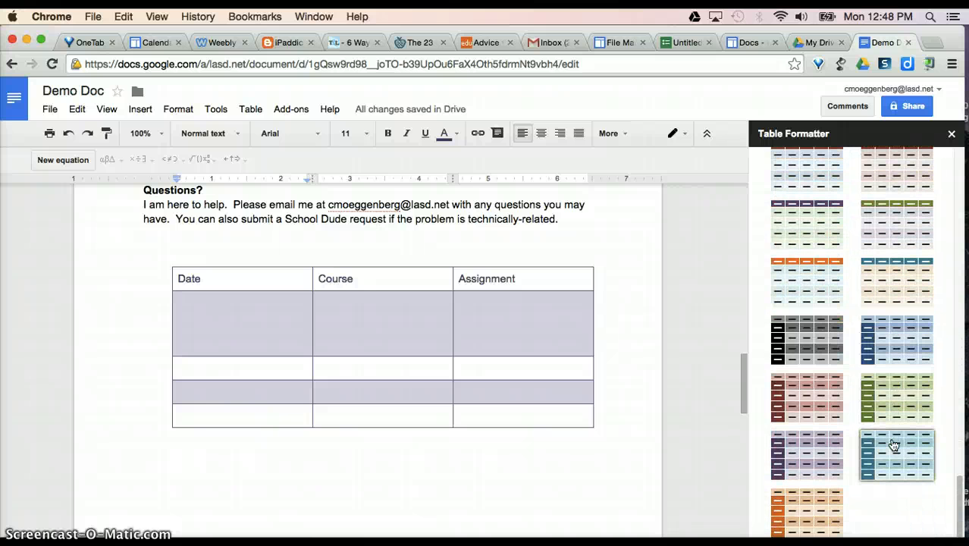
left_click(953, 137)
Start the Thesaurus add-on to view its synonym search, and close it again.
left_click(290, 110)
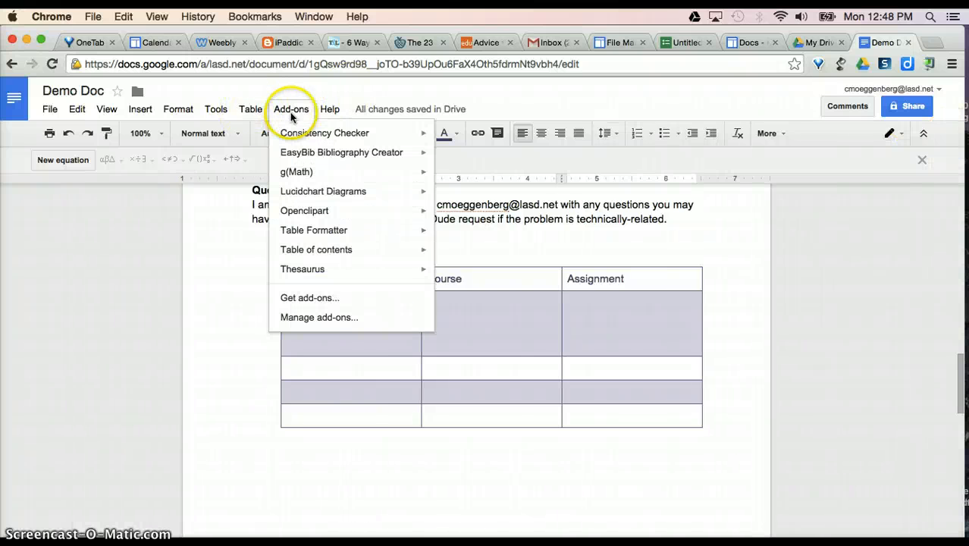
mouse_move(321, 269)
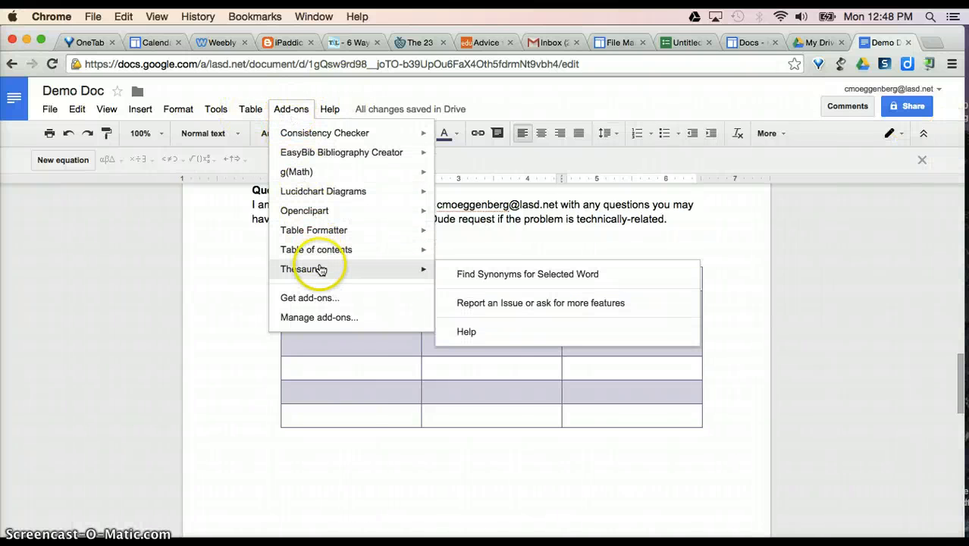
left_click(488, 276)
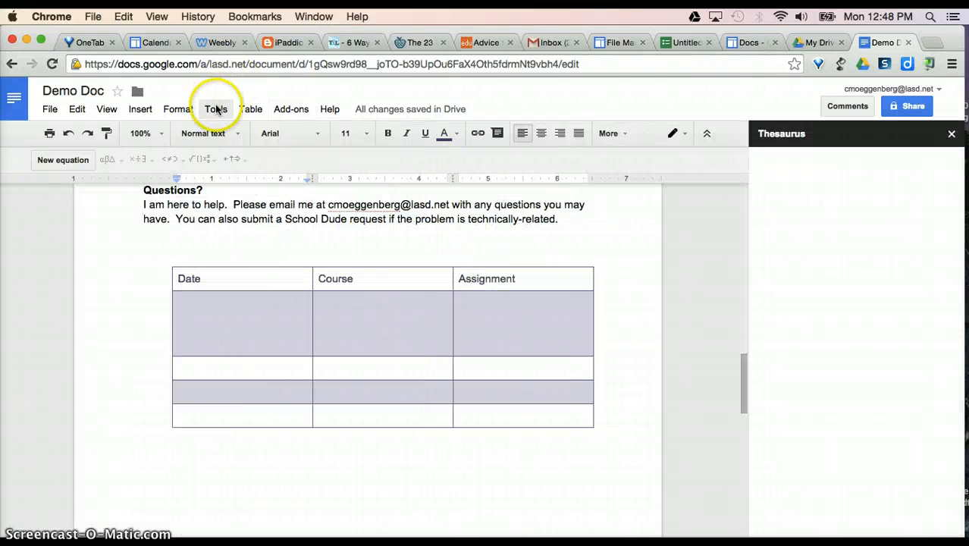
left_click(216, 110)
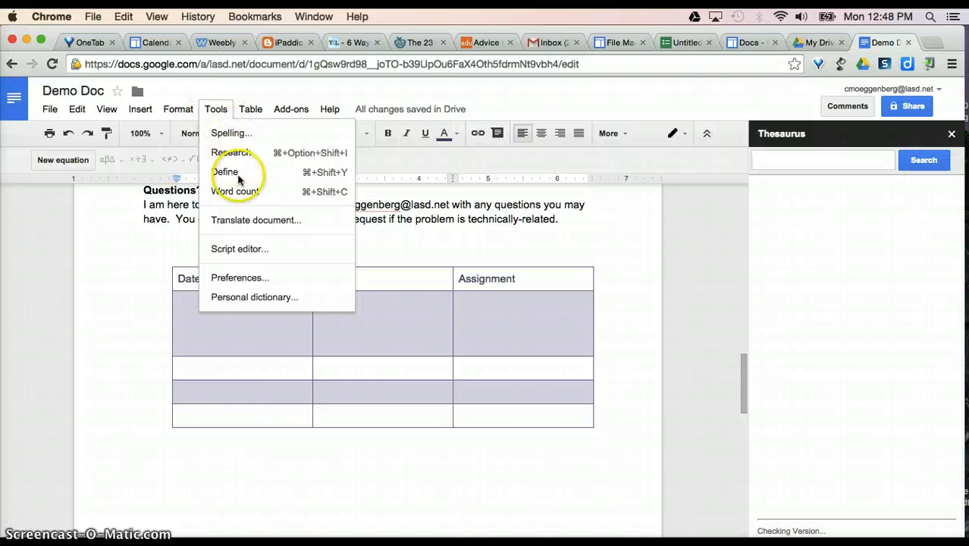
left_click(291, 107)
left_click(668, 104)
left_click(785, 152)
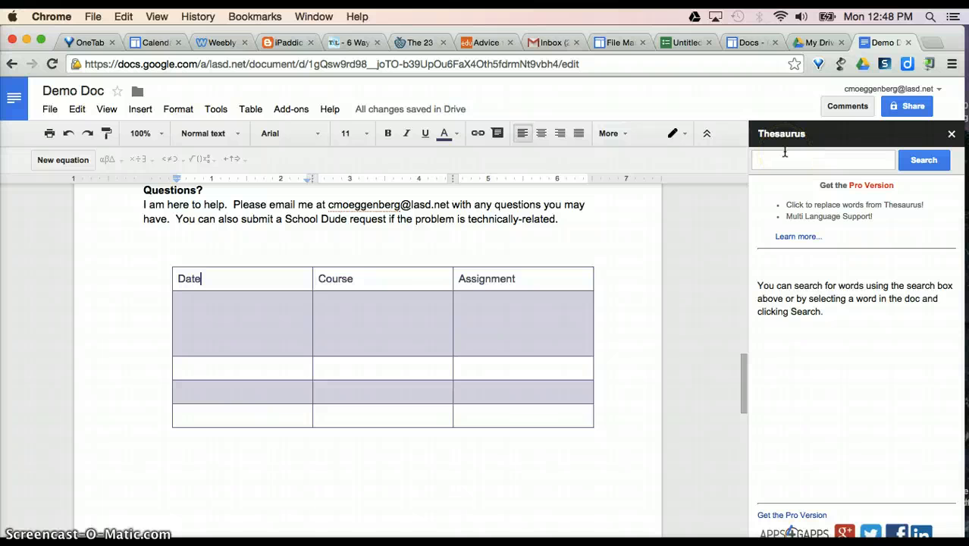
left_click(952, 135)
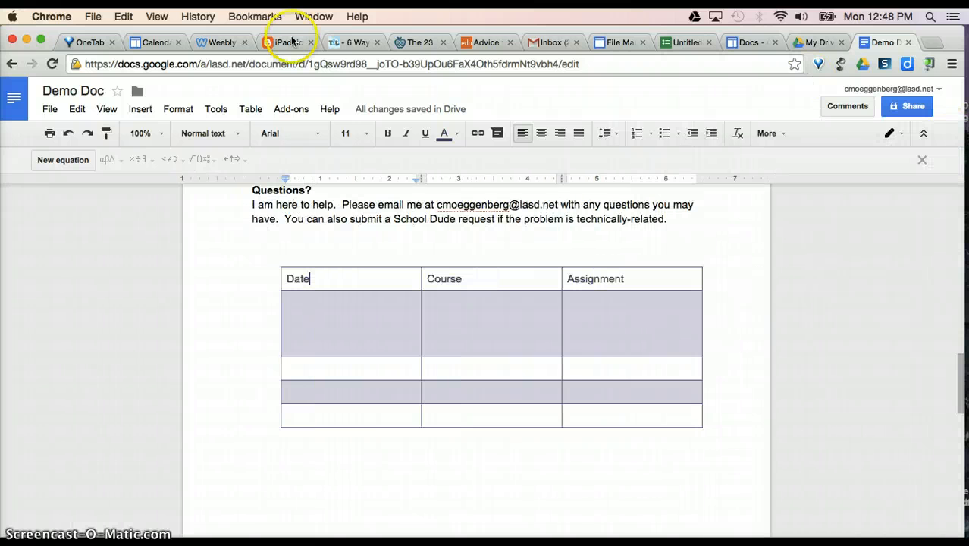
Return to the beginning of the document and look up the built-in table of contents option without inserting it.
scroll(535, 279, "up", 1)
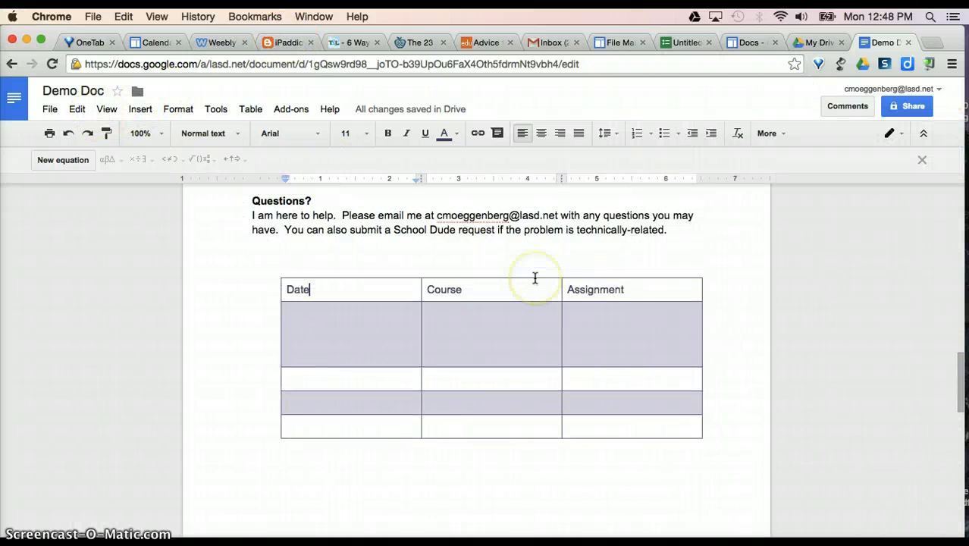
scroll(535, 278, "up", 20)
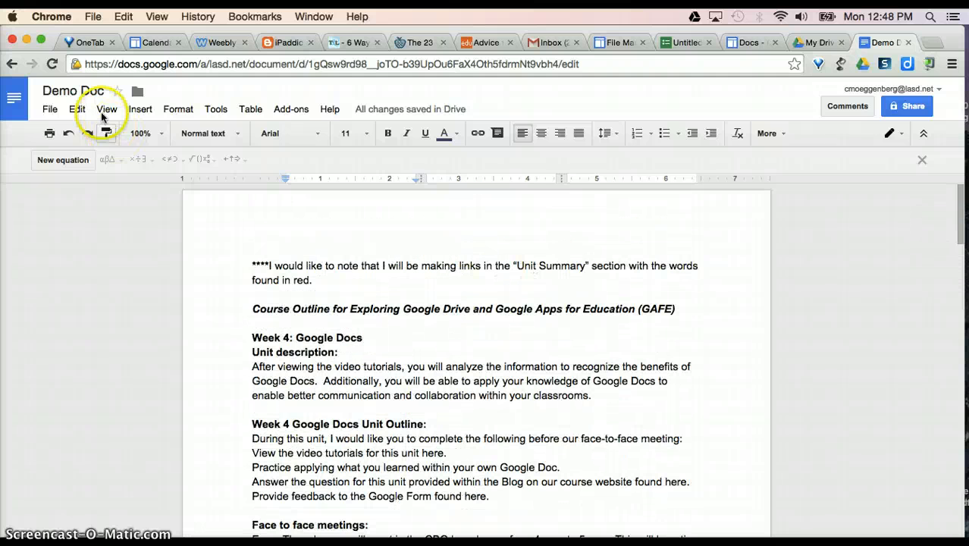
left_click(104, 110)
mouse_move(139, 110)
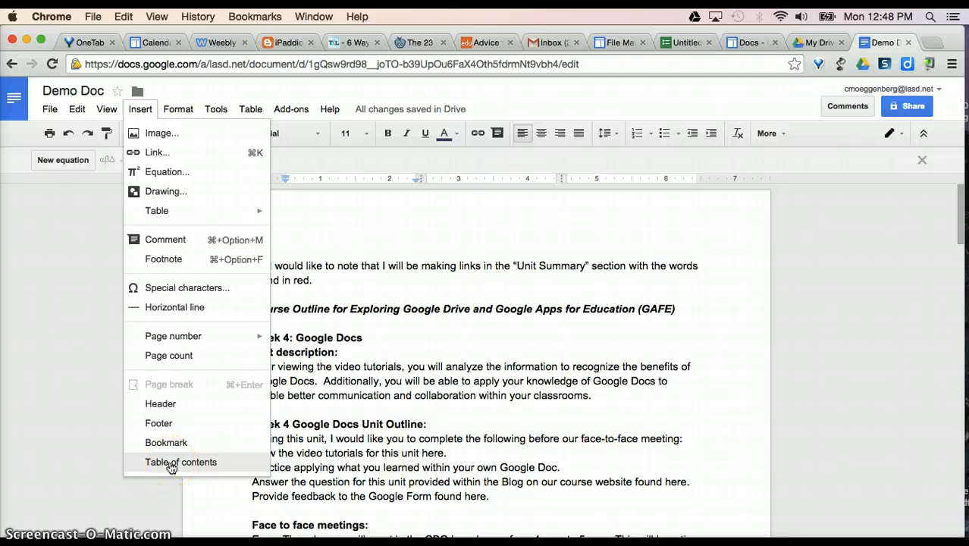
left_click(329, 238)
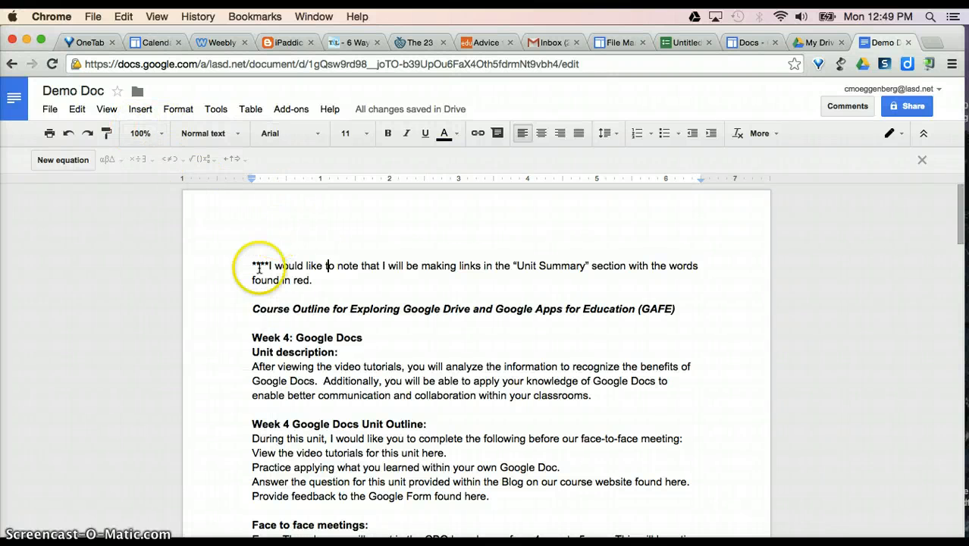
Apply the Heading 1 style to the "Face to face meetings:" and "Week 4 Google Docs Unit Outline:" lines.
scroll(254, 341, "down", 3)
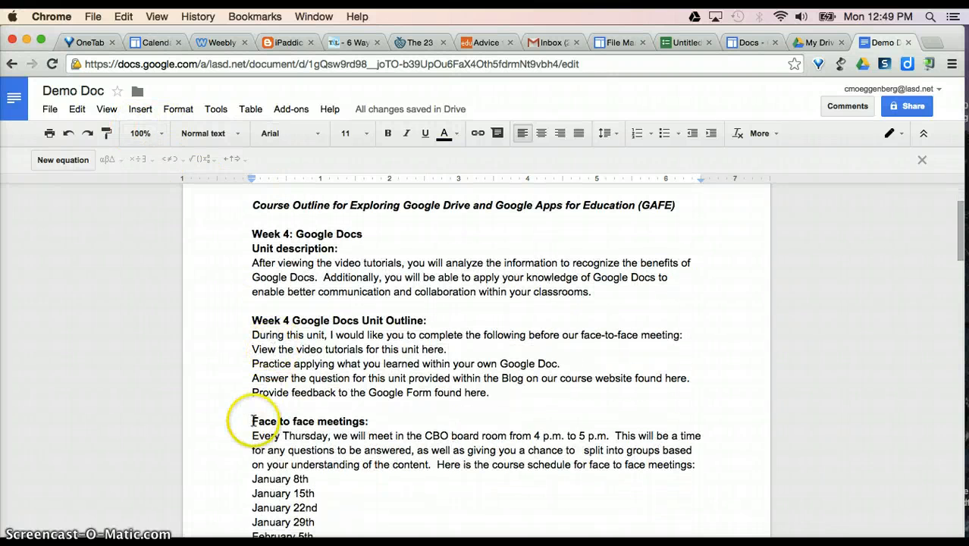
left_click_drag(340, 427, 369, 421)
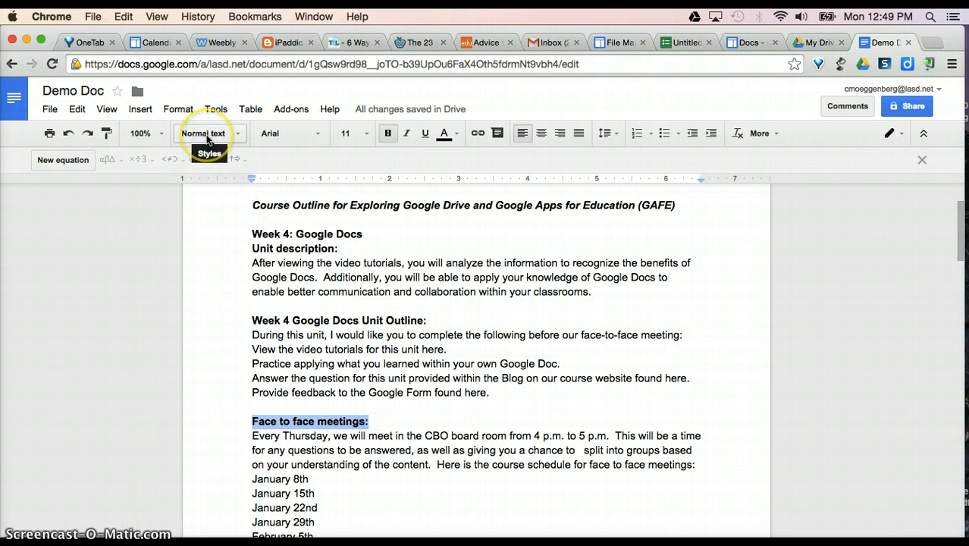
left_click(235, 136)
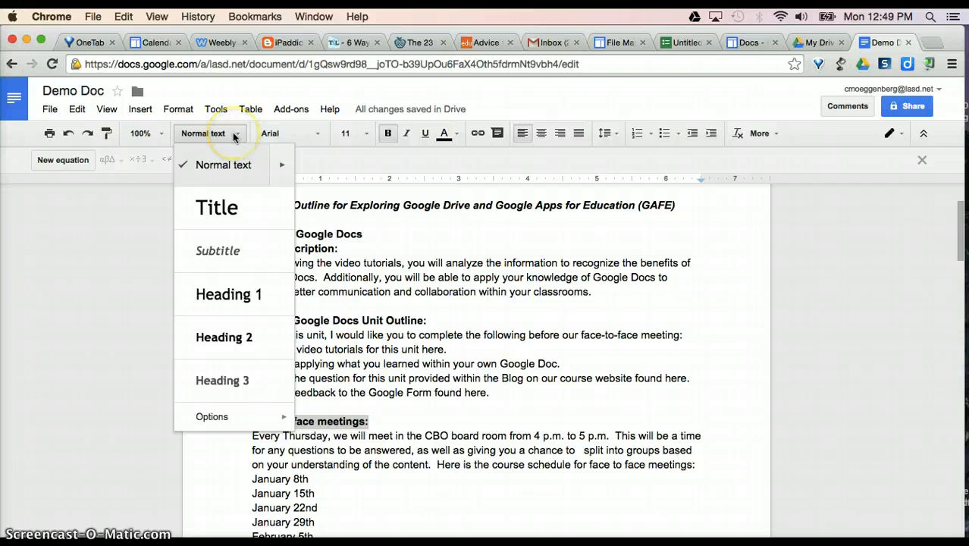
left_click(243, 294)
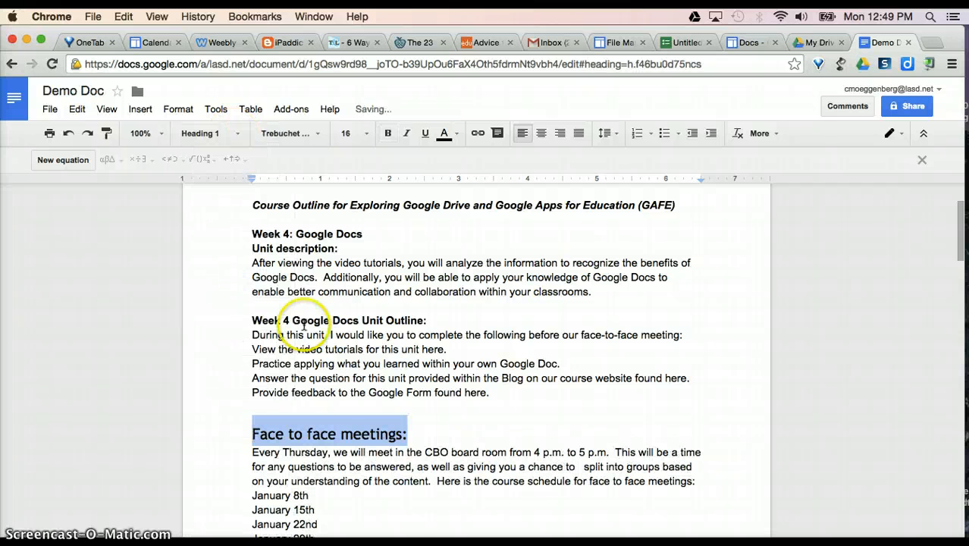
scroll(318, 356, "down", 5)
scroll(322, 361, "up", 5)
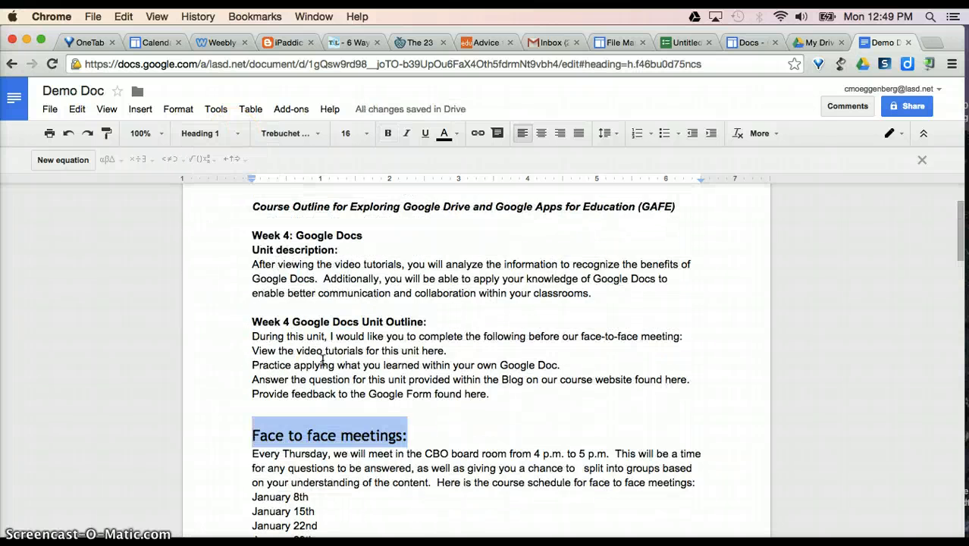
left_click_drag(252, 324, 436, 324)
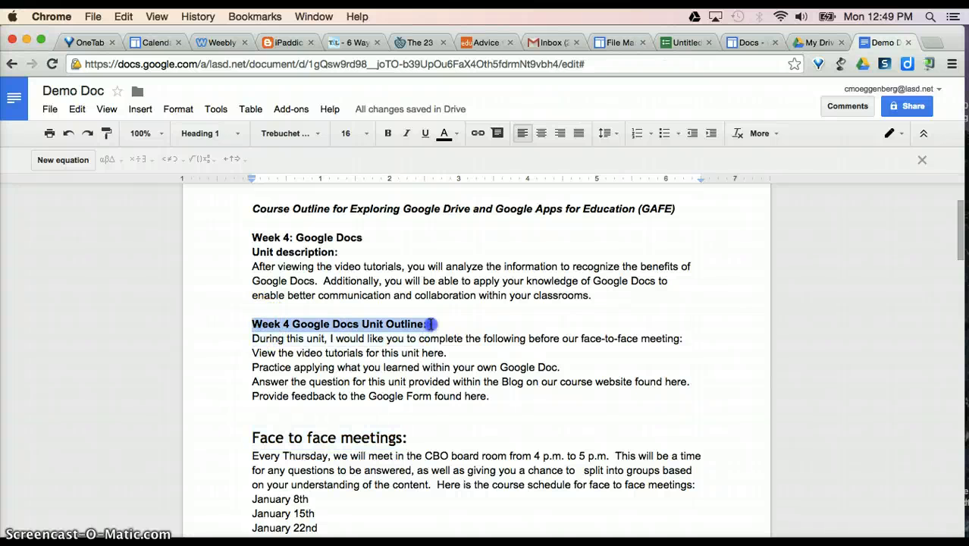
left_click(235, 134)
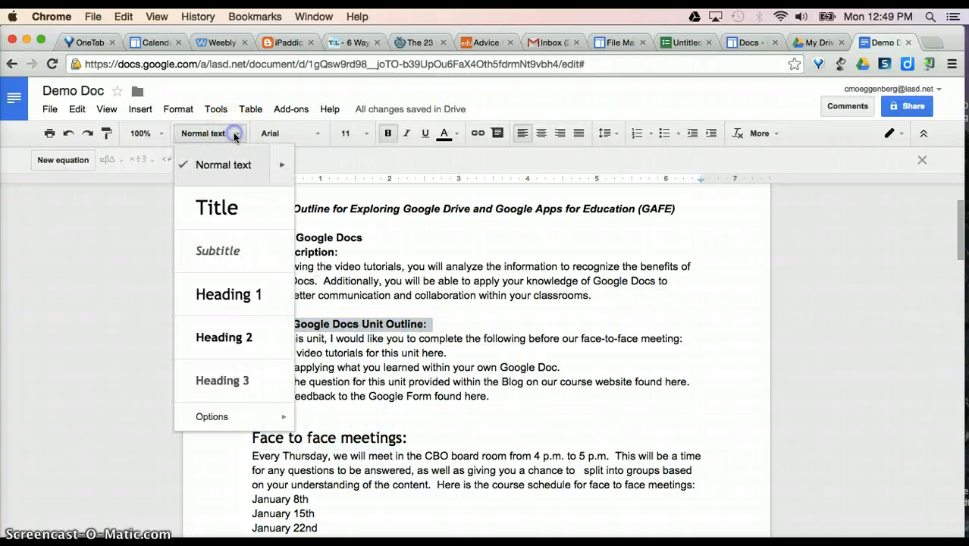
left_click(227, 296)
Format the "Resources for this unit:" line as Heading 1.
scroll(295, 425, "down", 10)
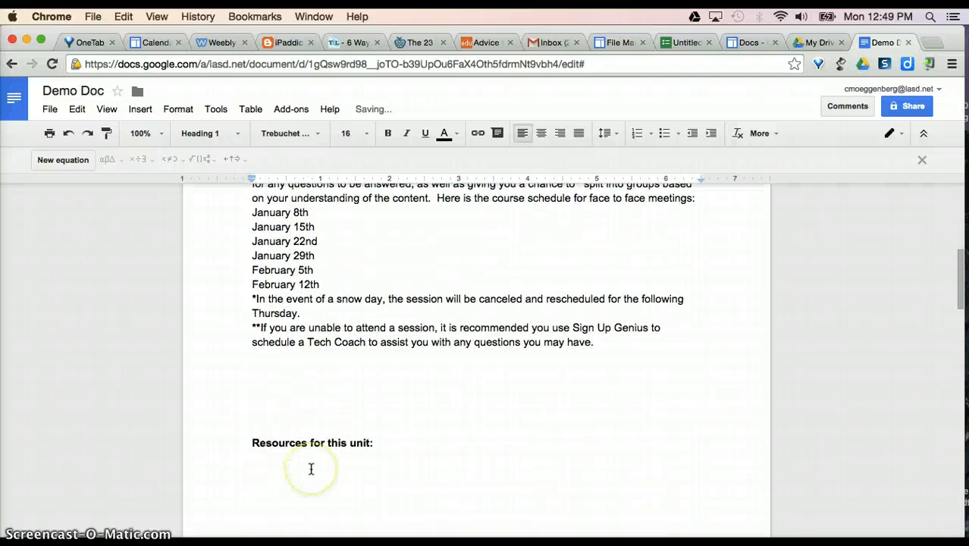
left_click_drag(249, 350, 372, 356)
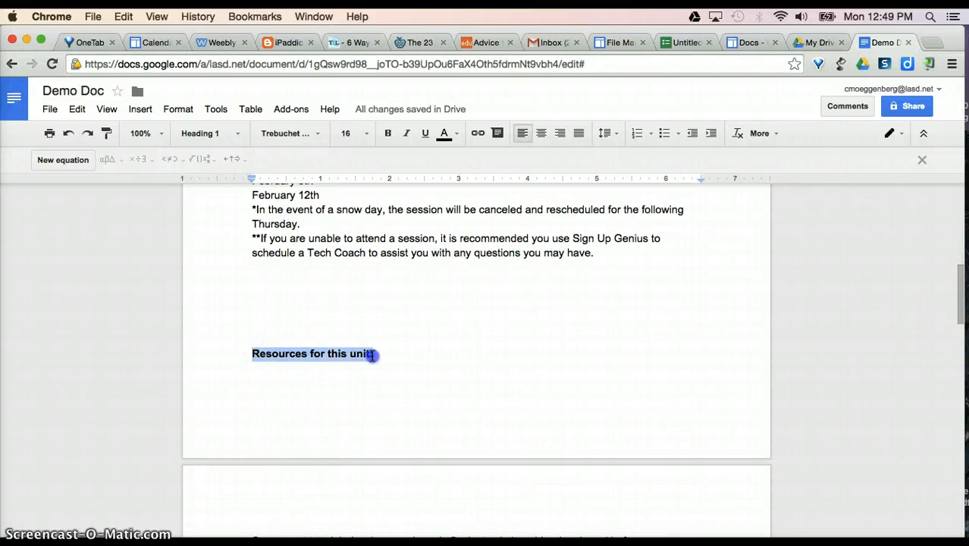
left_click(239, 133)
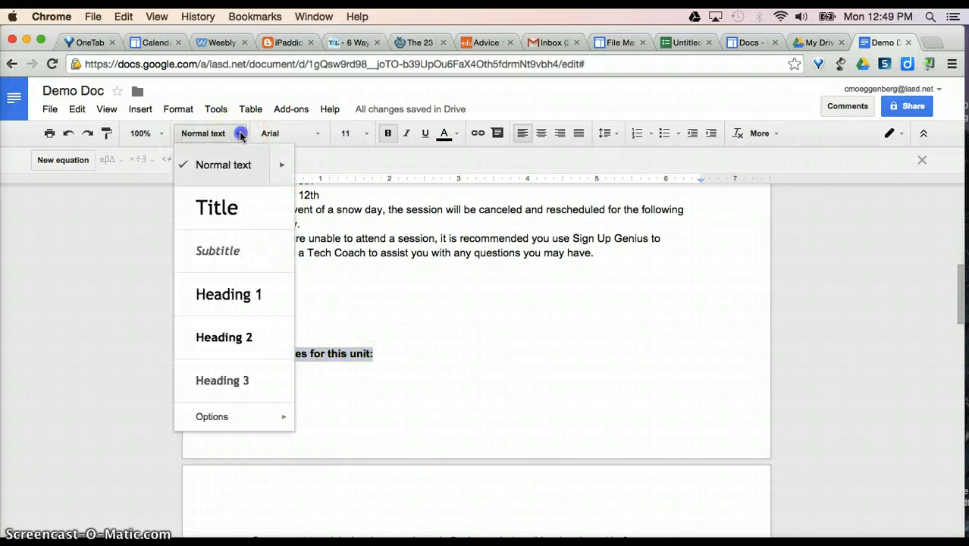
left_click(225, 293)
Apply the Heading 1 style to the "Evaluation:" and "Questions?" lines above the table.
scroll(257, 394, "down", 10)
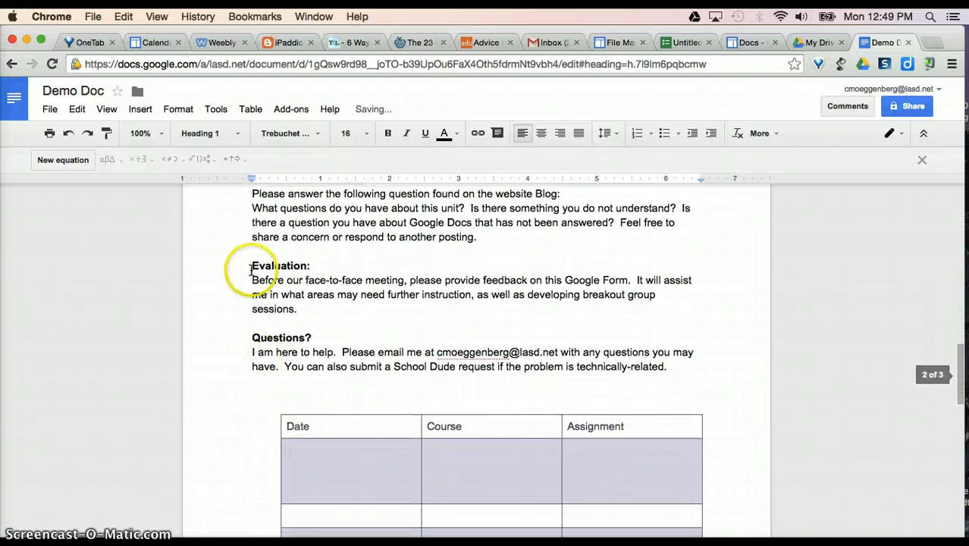
left_click_drag(251, 269, 265, 270)
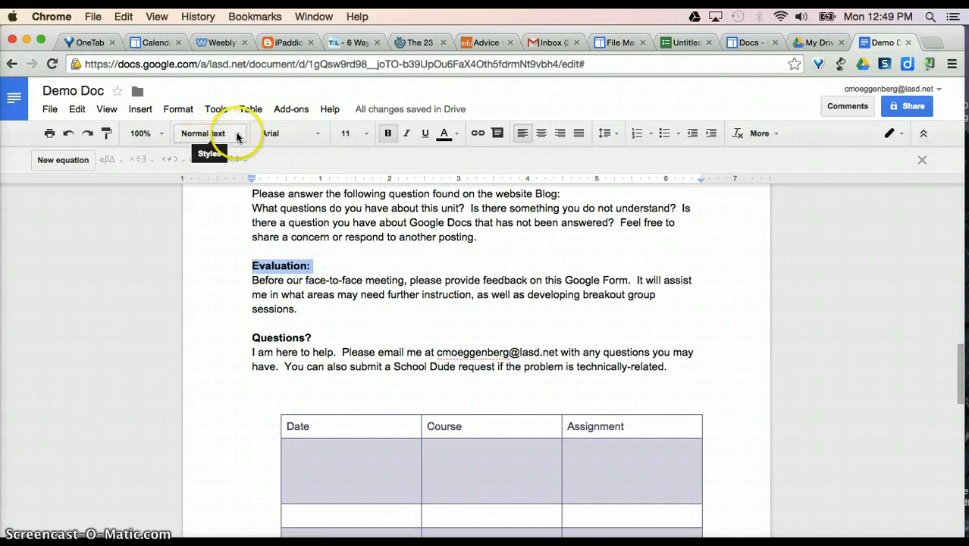
left_click(217, 133)
left_click(208, 293)
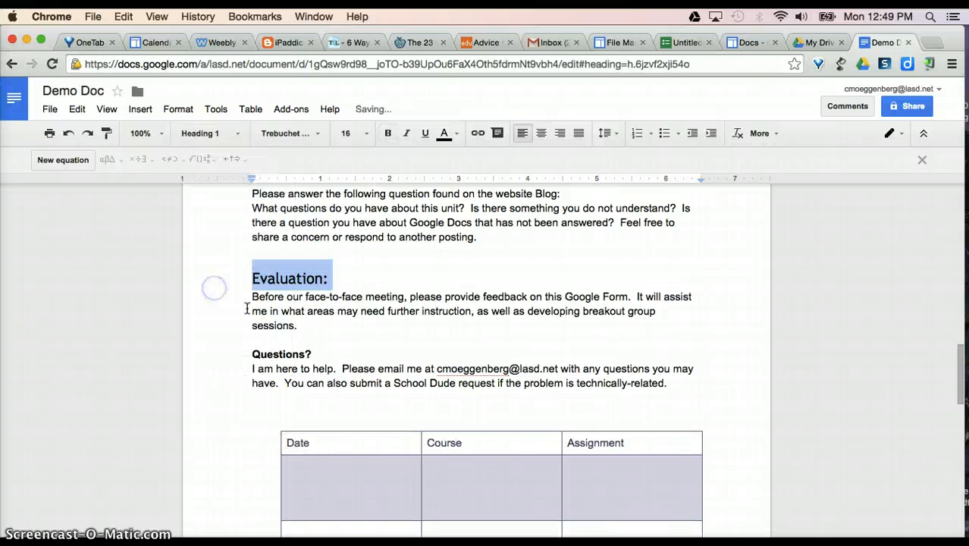
left_click_drag(314, 354, 252, 354)
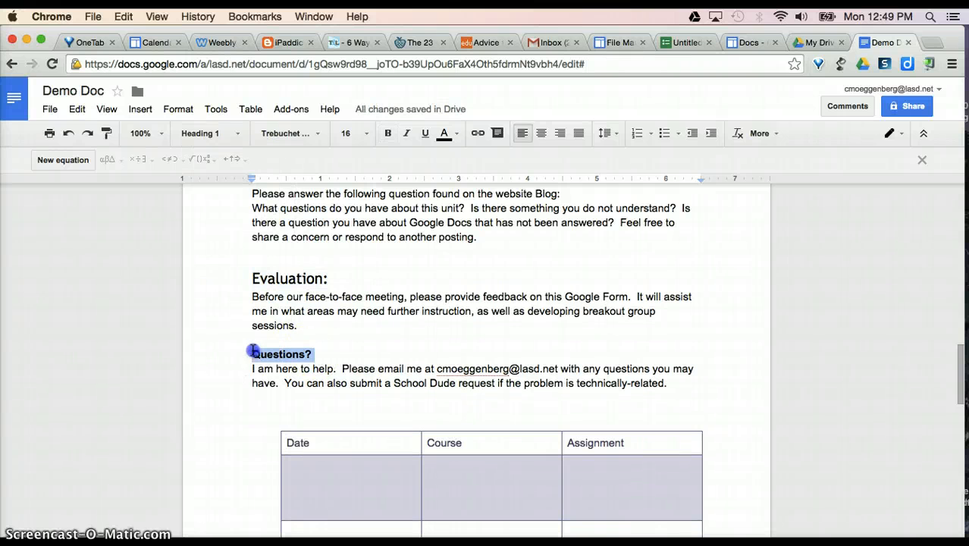
left_click(236, 136)
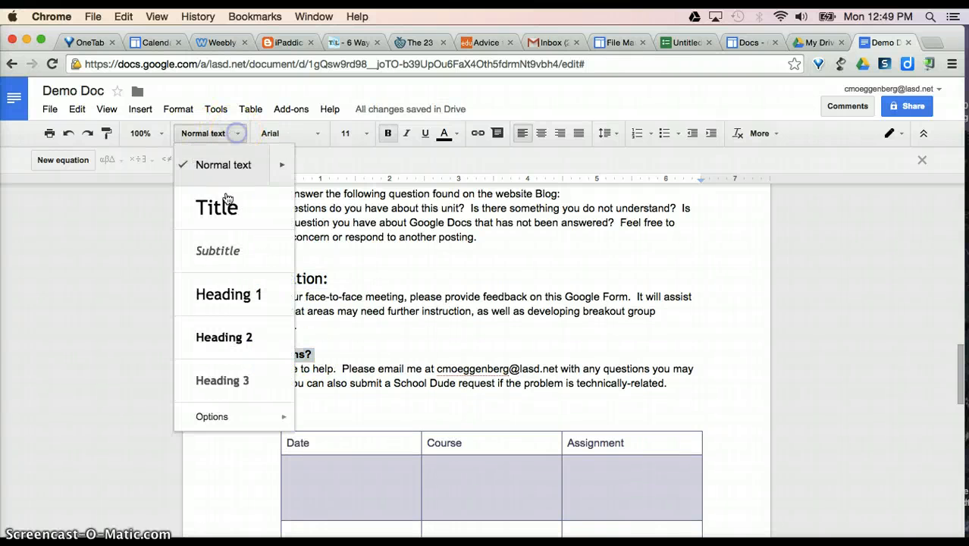
left_click(233, 292)
Apply the Heading 1 style to the "Discussion Question:" line below the unit resources.
scroll(355, 297, "up", 1)
scroll(355, 298, "up", 10)
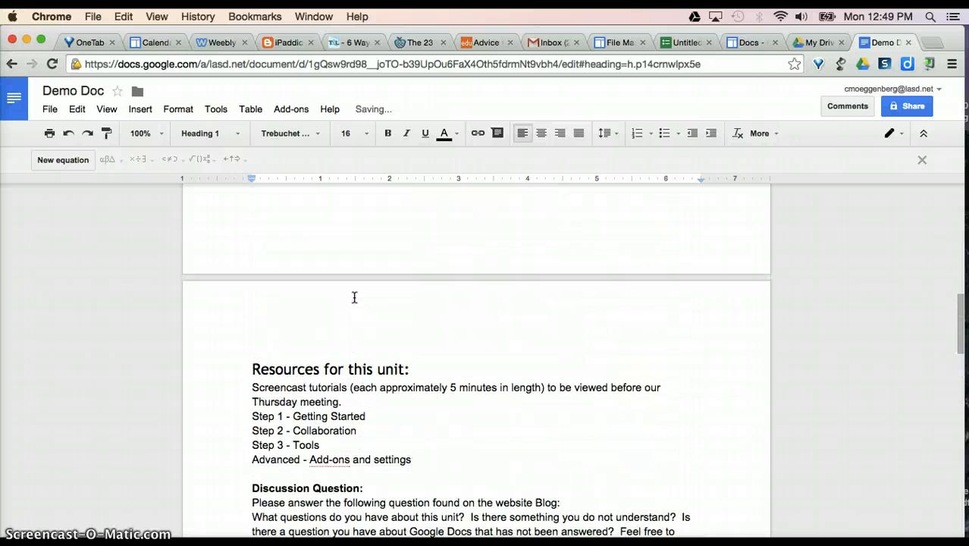
scroll(355, 297, "down", 5)
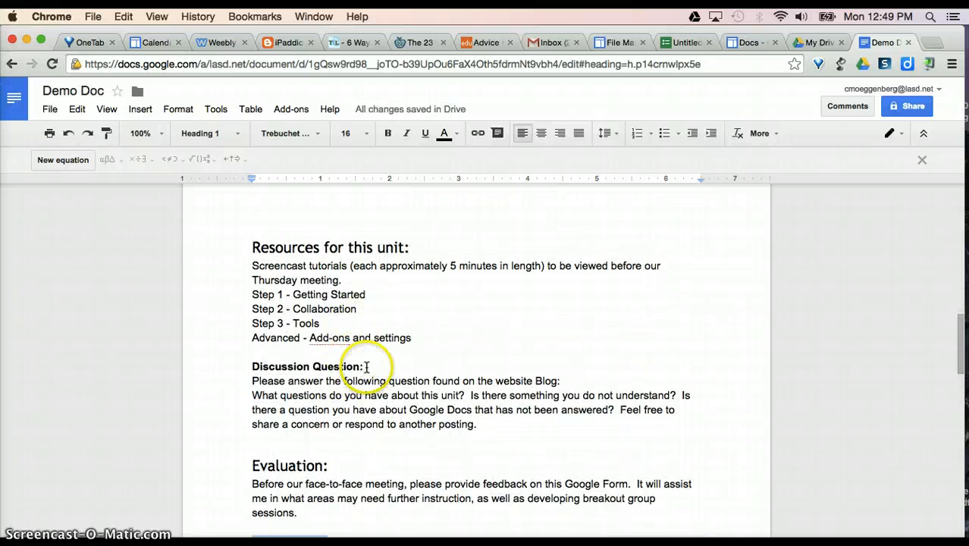
left_click_drag(364, 367, 261, 366)
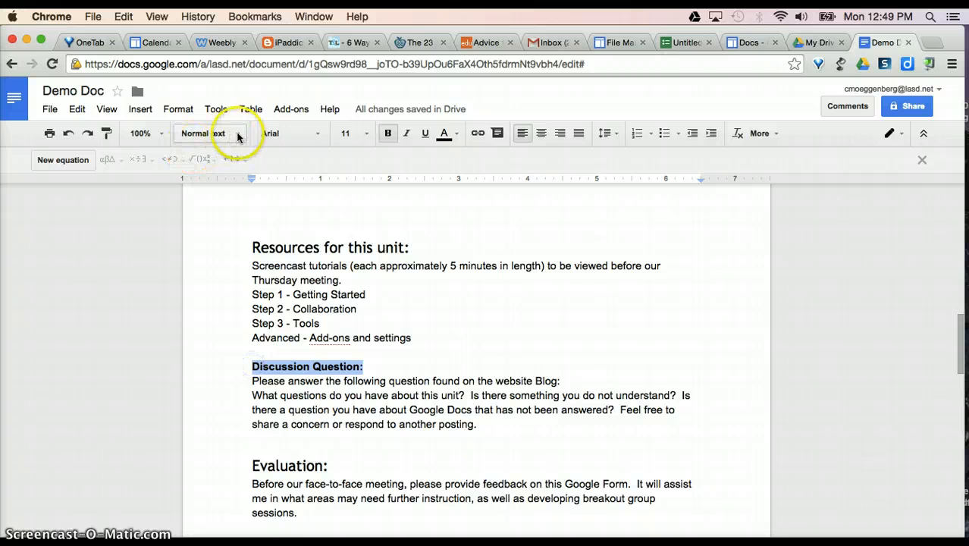
left_click(236, 134)
left_click(227, 295)
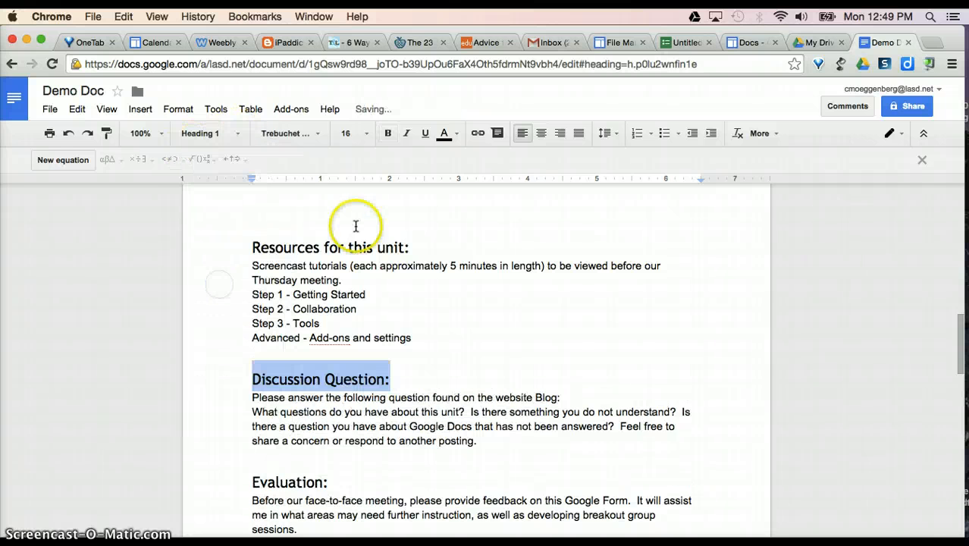
Add a blank line below the unit description paragraph and insert the built-in table of contents there.
scroll(355, 225, "up", 15)
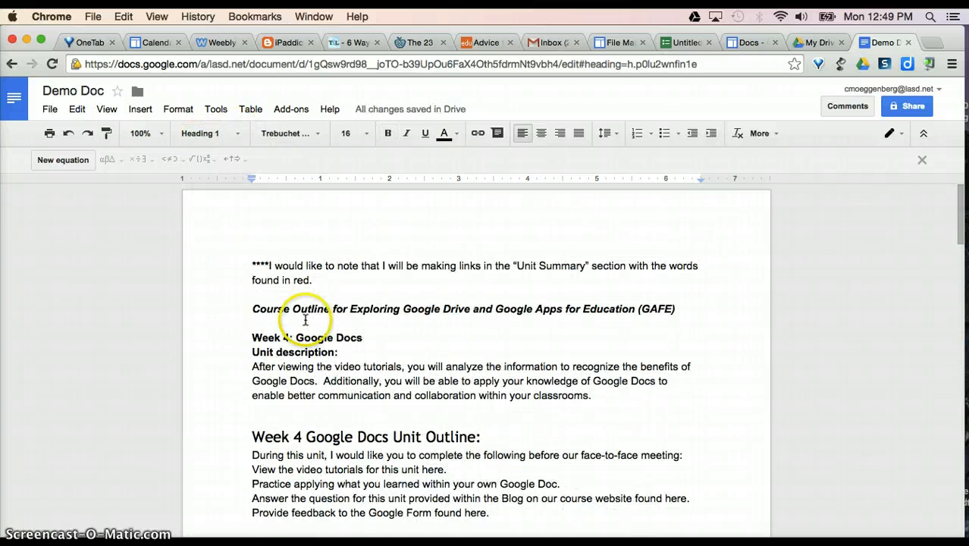
left_click(306, 320)
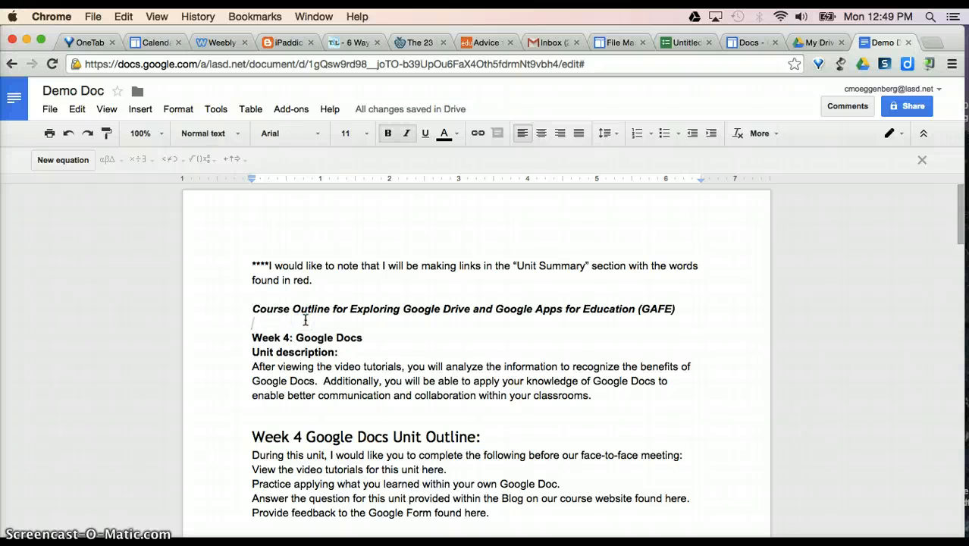
left_click(282, 414)
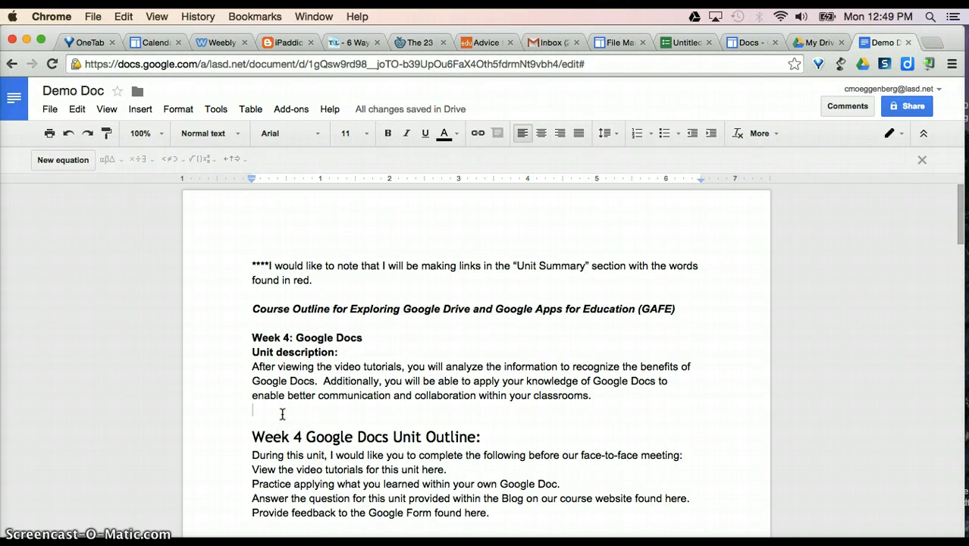
key("Return")
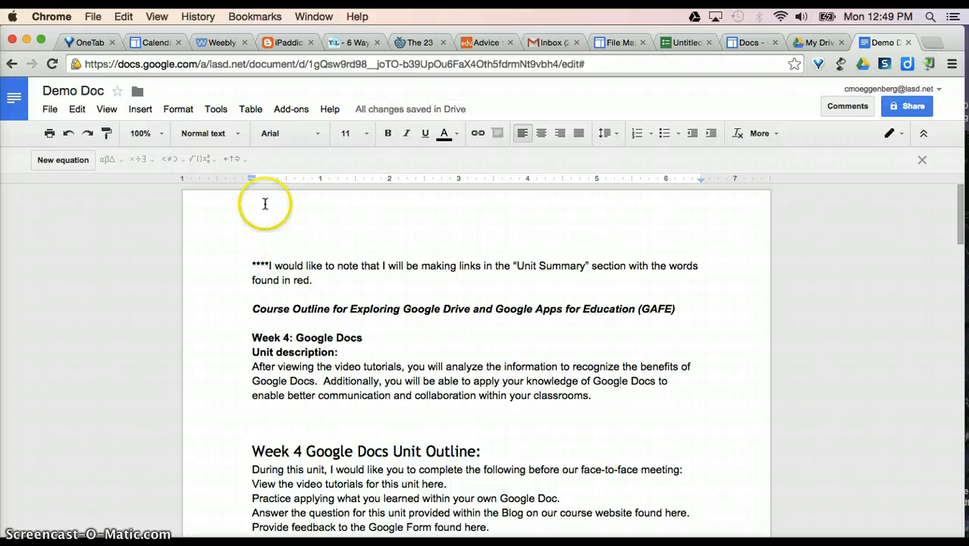
left_click(141, 108)
left_click(168, 461)
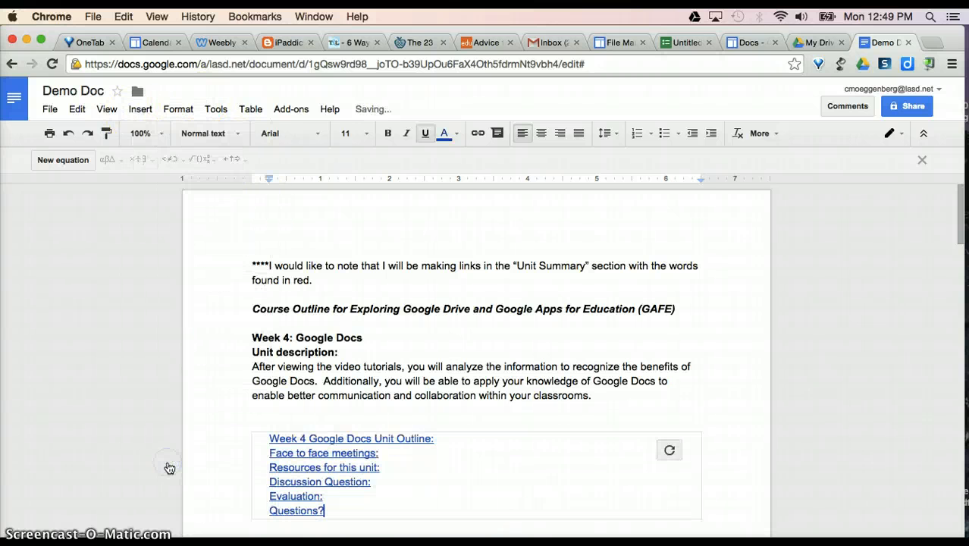
Follow the "Questions?" link in the table of contents to its section, then head back up the document.
scroll(470, 476, "down", 3)
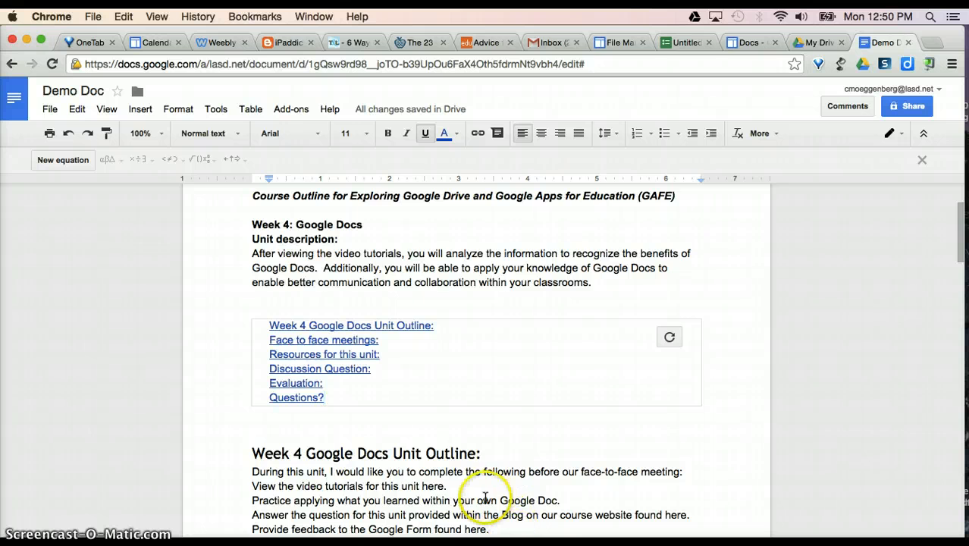
scroll(463, 493, "down", 3)
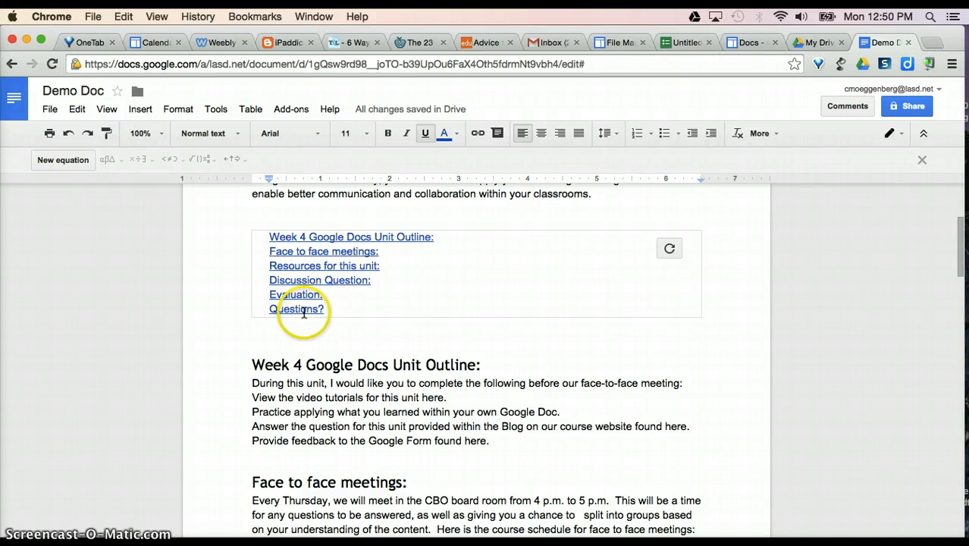
left_click(220, 326)
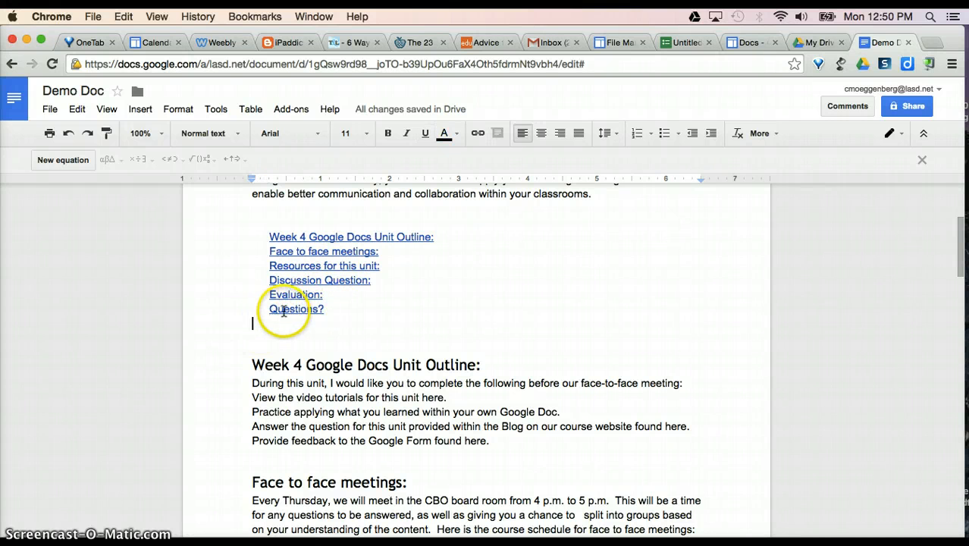
left_click(283, 311)
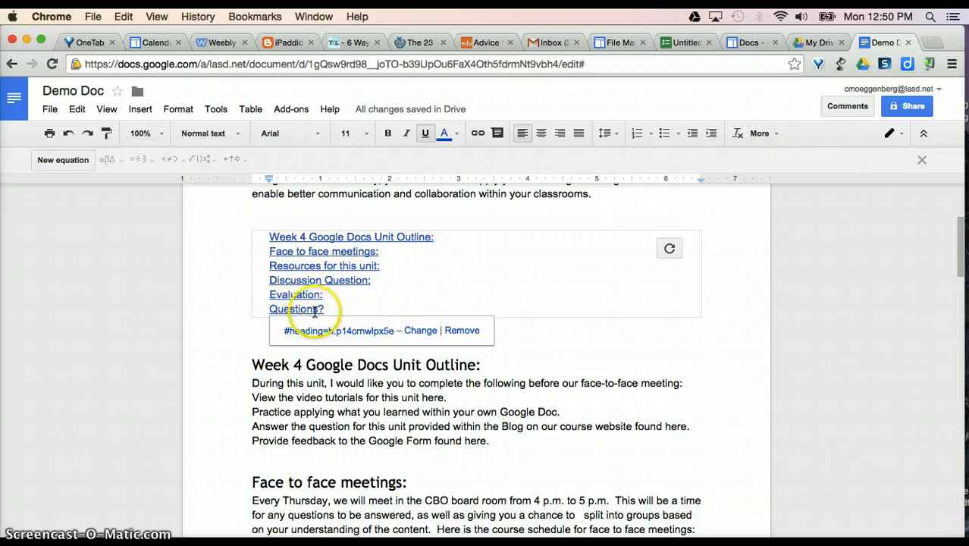
left_click(361, 299)
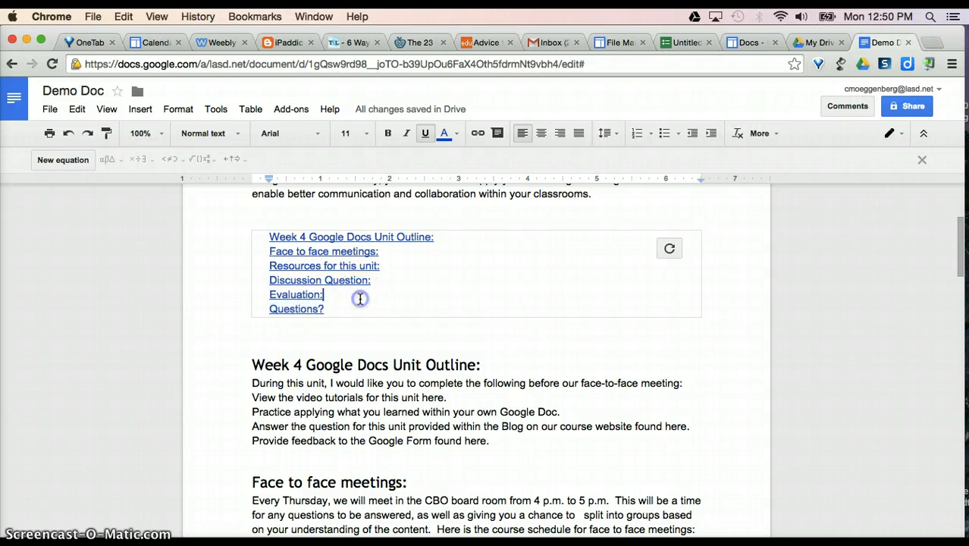
left_click(318, 308)
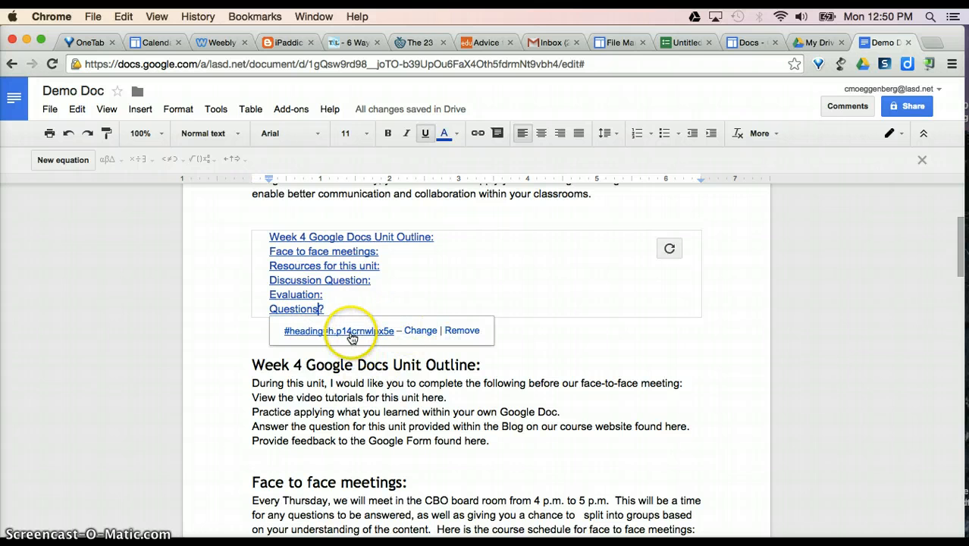
left_click(352, 334)
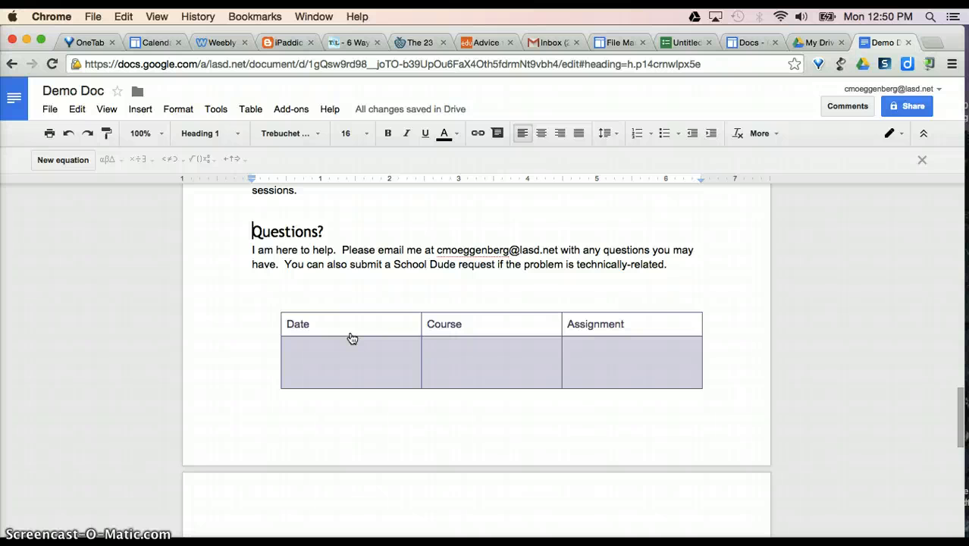
scroll(351, 338, "up", 15)
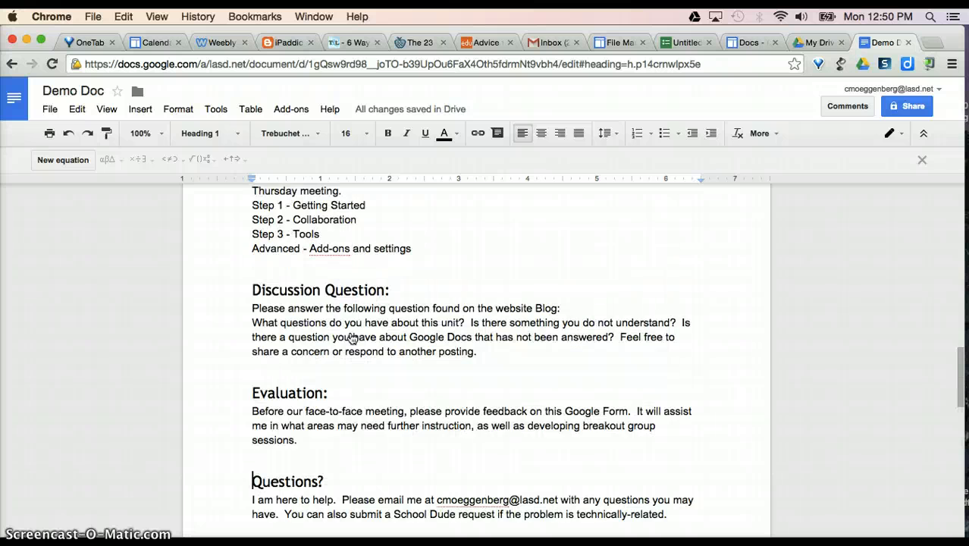